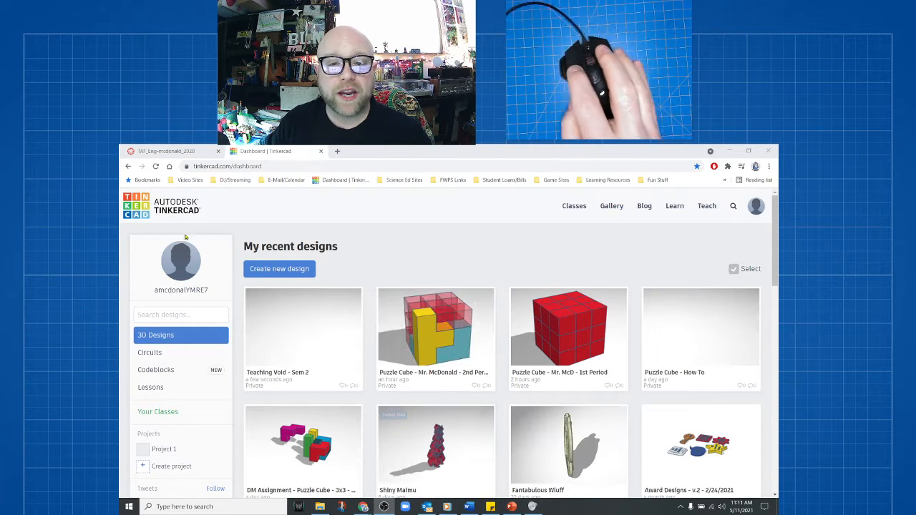
Create a new, empty 3D design from the dashboard
mouse_move(456, 369)
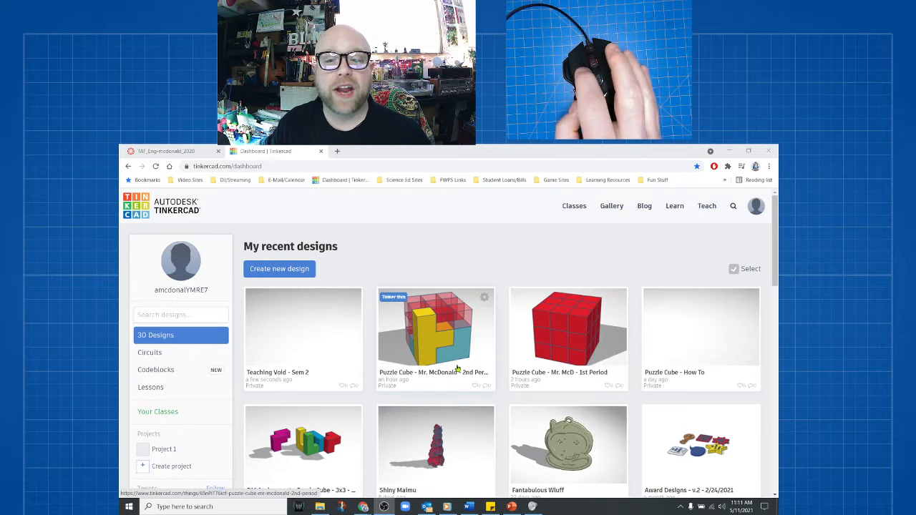
mouse_move(672, 363)
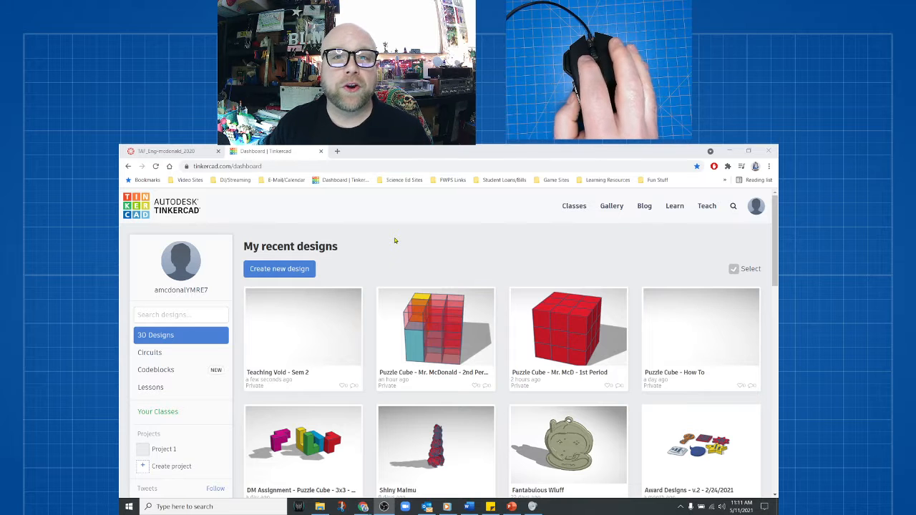
left_click(273, 269)
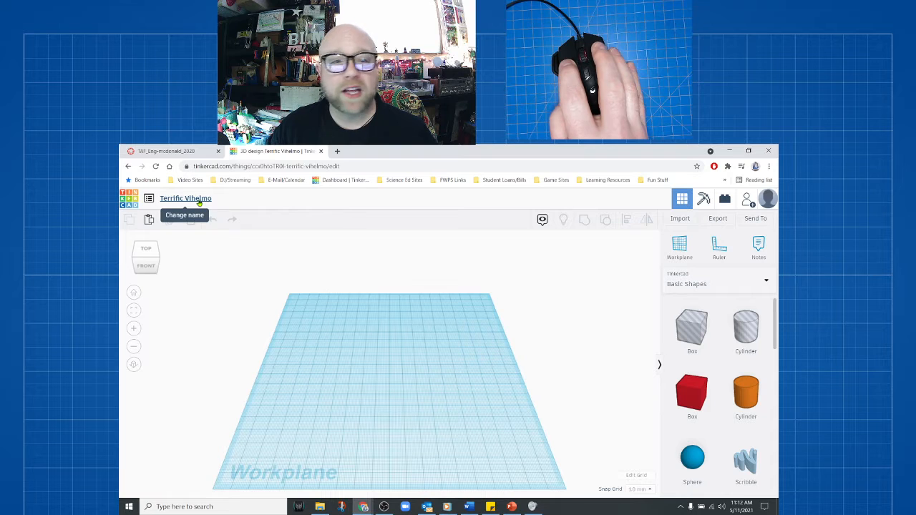
Rename the design with "Puzzle Cube", the teacher's short name and "A'Sync Demo", separated by hyphens
left_click(198, 199)
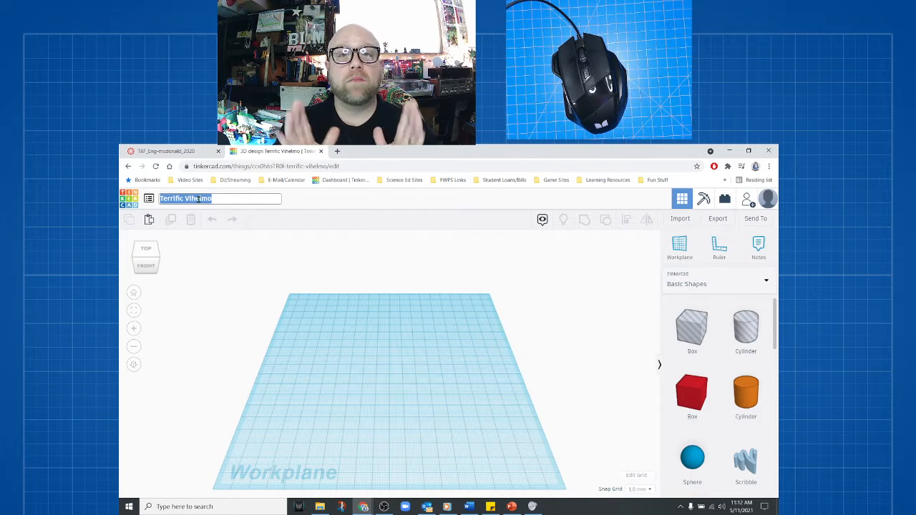
type("P")
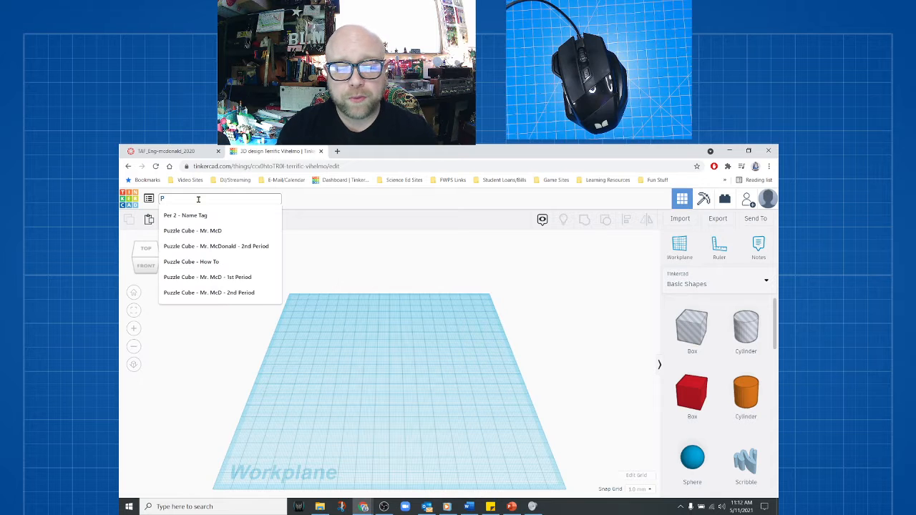
type("uzzle Cube")
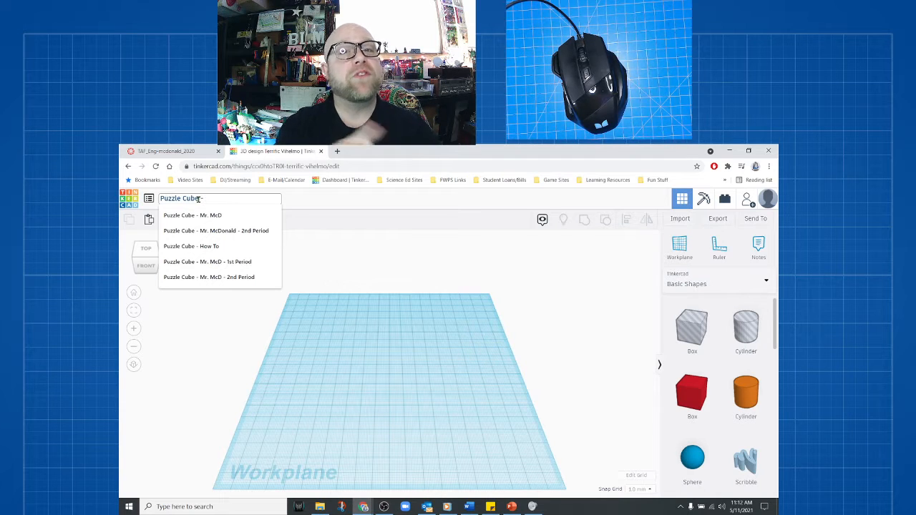
type(" - Mr.")
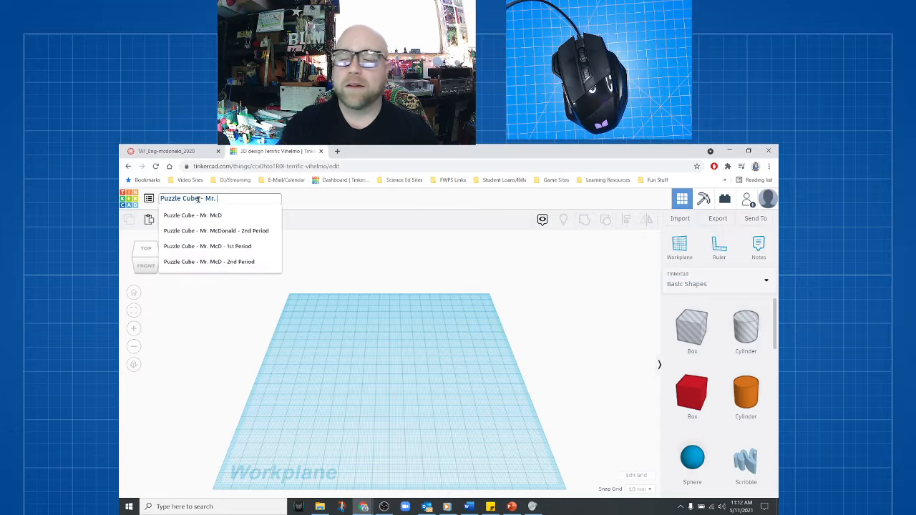
type(" McD")
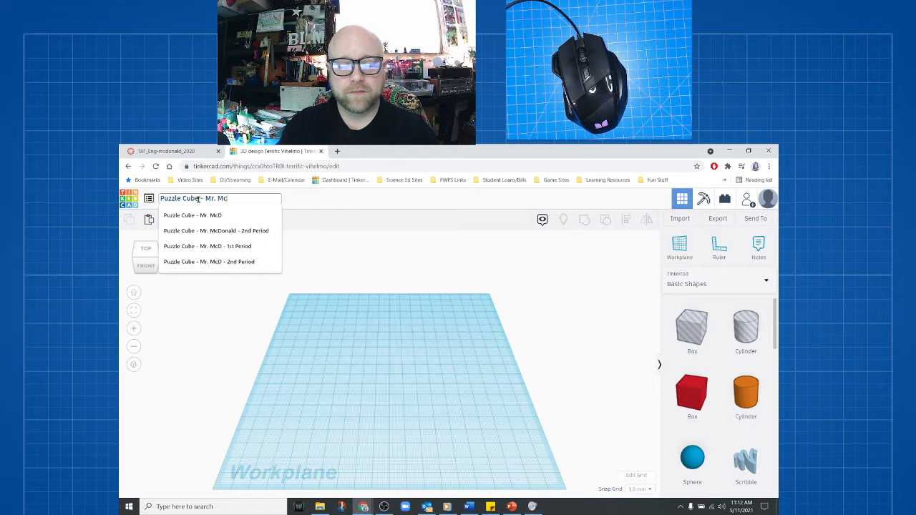
type(" - ")
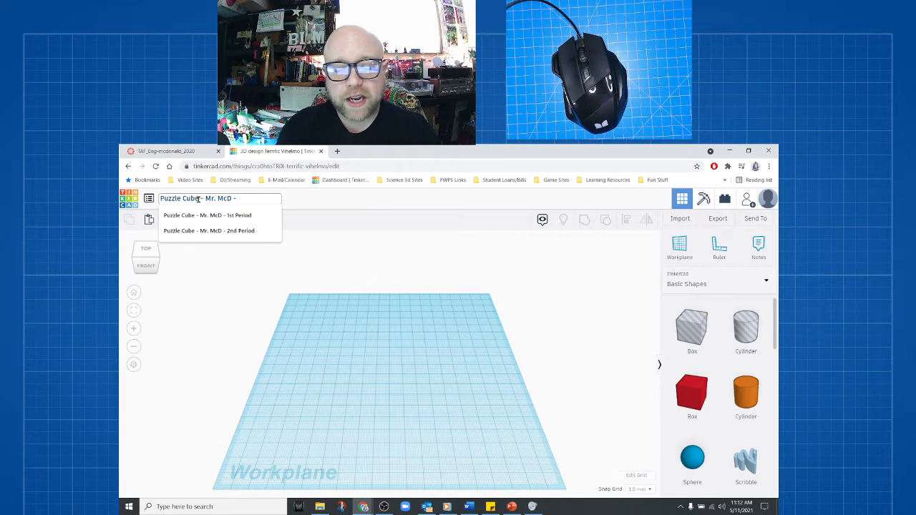
type("A")
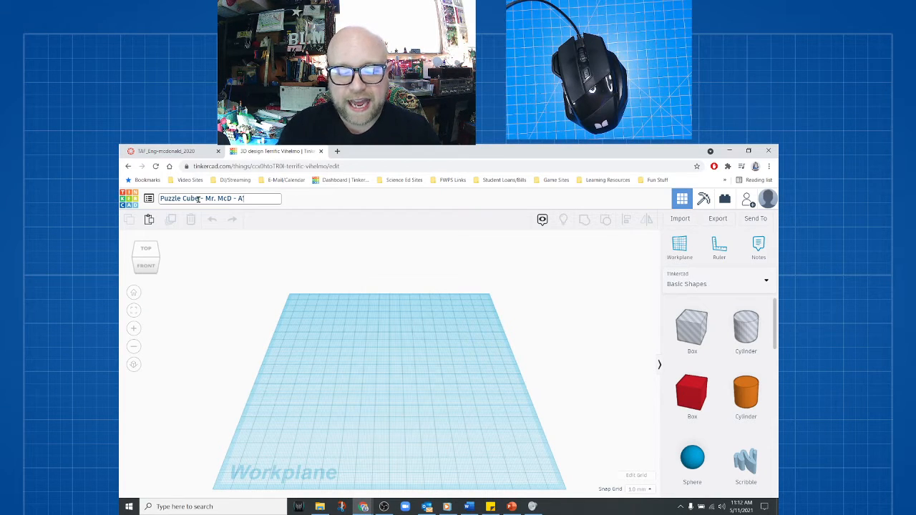
type("'Symc")
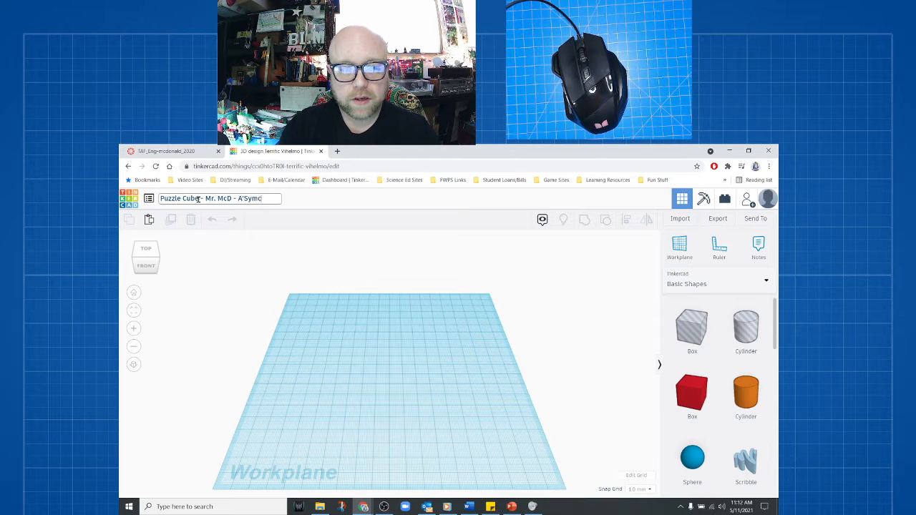
key("BackSpace")
key("BackSpace")
type("n")
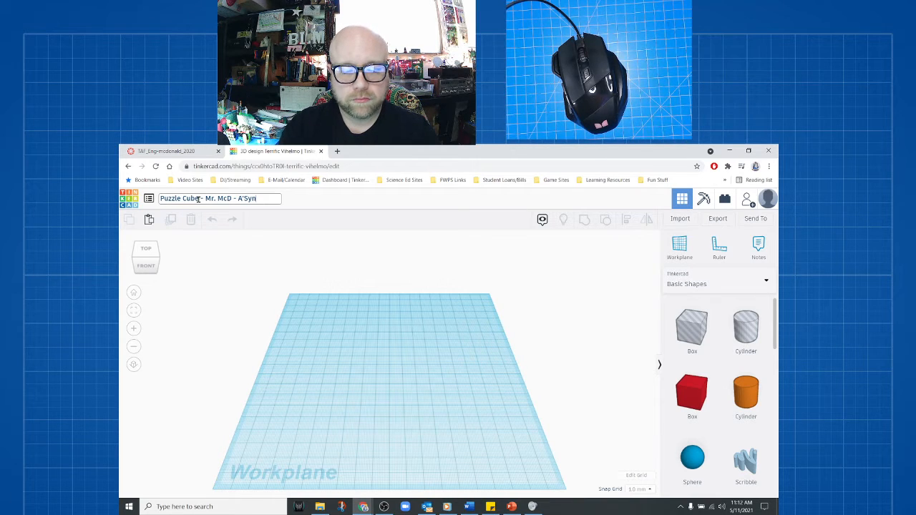
type("c Demo")
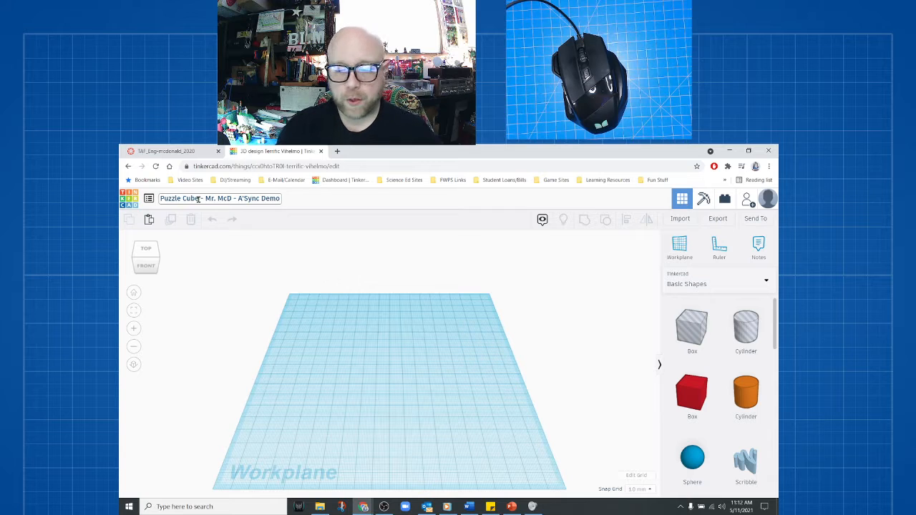
key("Return")
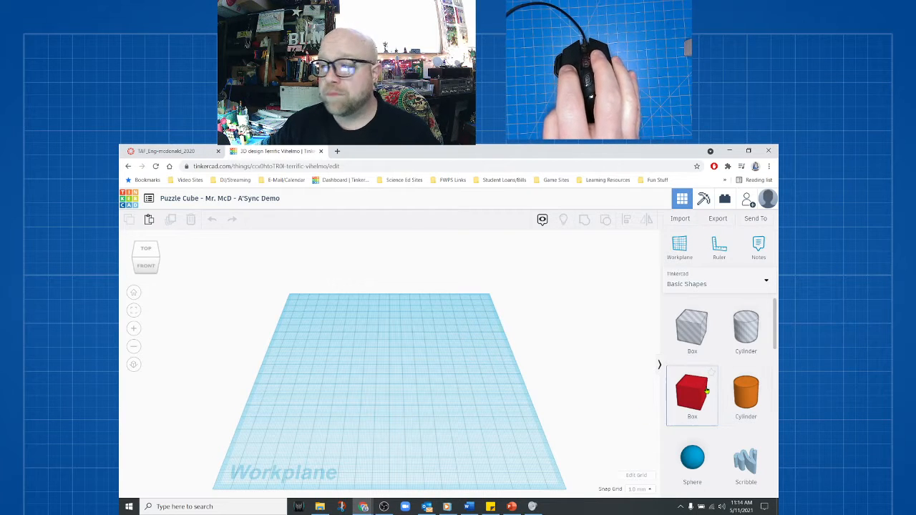
Place a solid red box near the middle of the workplane and set the grid units to inches
left_click_drag(694, 394, 388, 361)
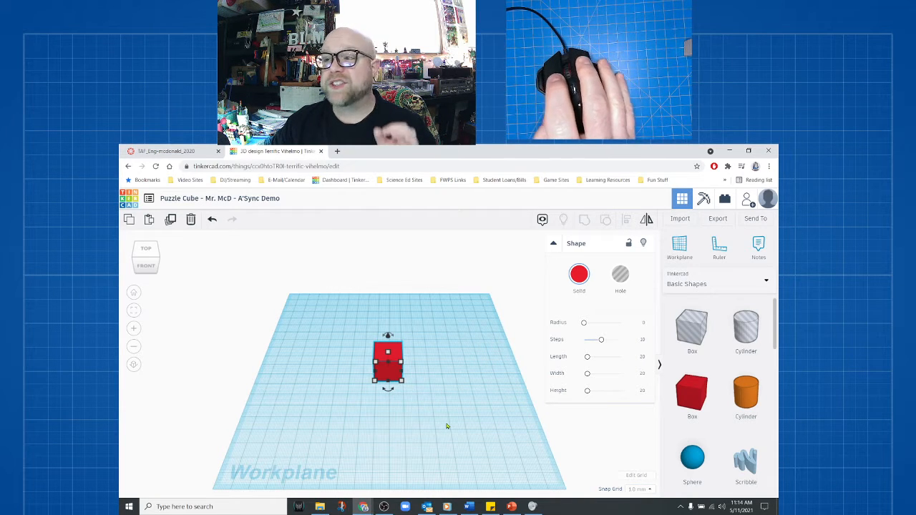
left_click(637, 479)
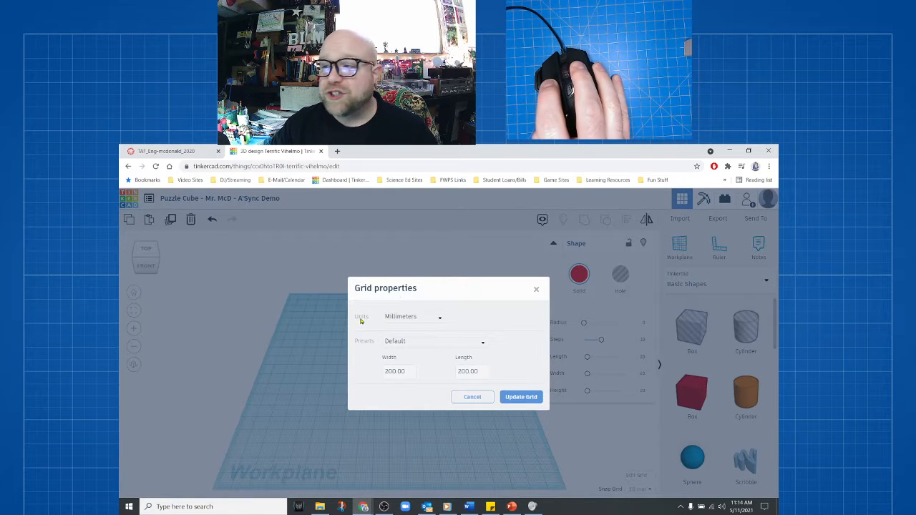
left_click(403, 318)
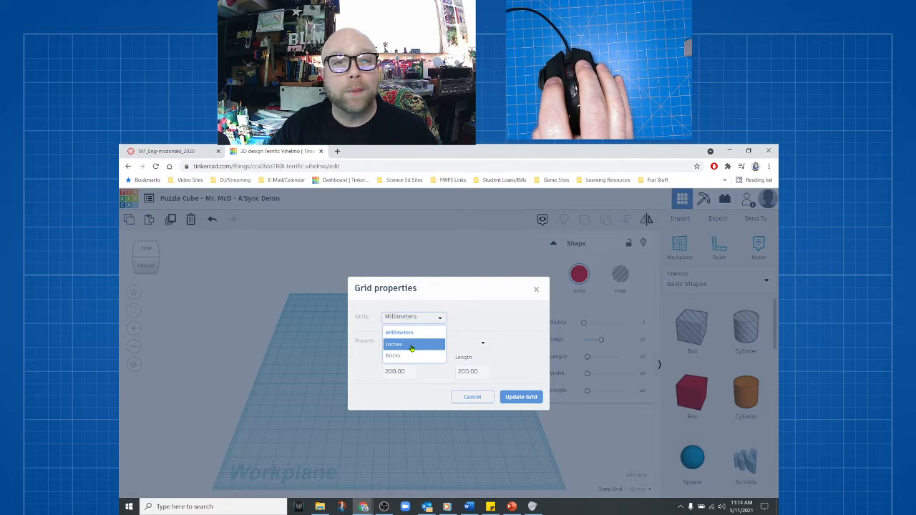
left_click(412, 345)
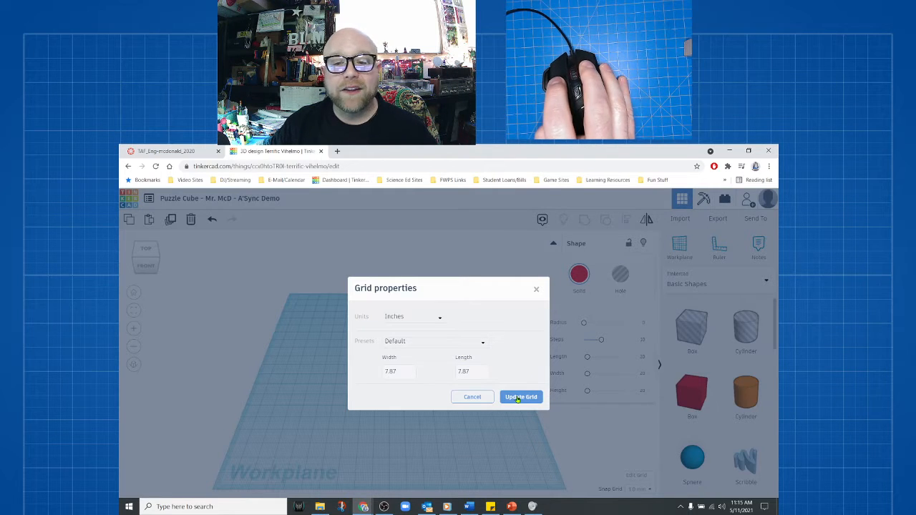
left_click(518, 398)
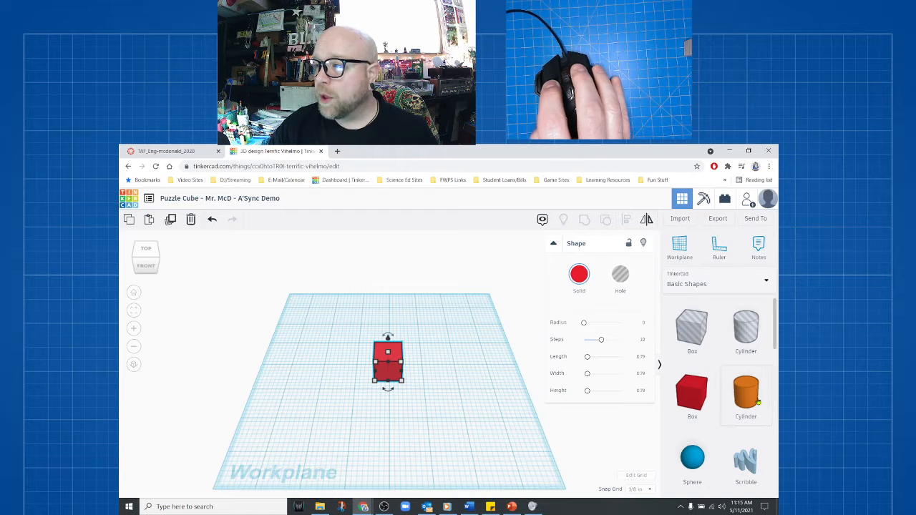
Place a ruler near the front-left corner of the workplane to show the box's dimensions
left_click(719, 246)
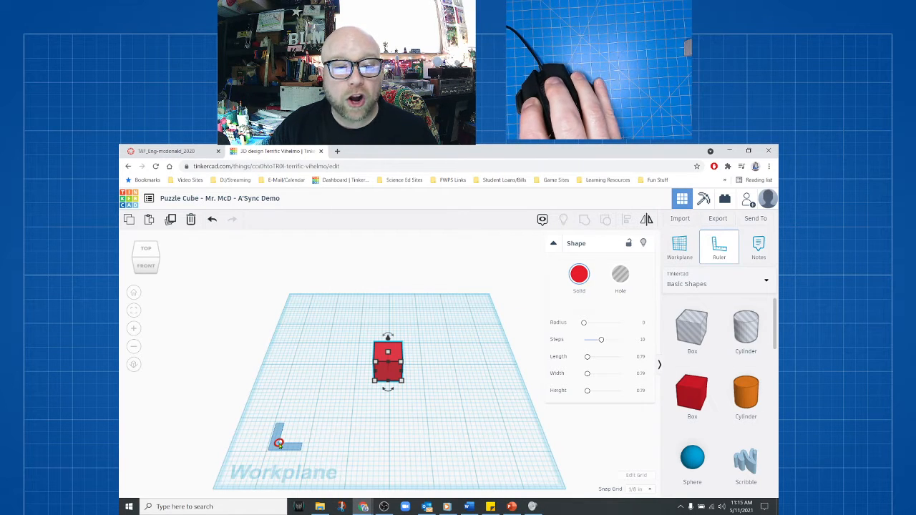
left_click(279, 443)
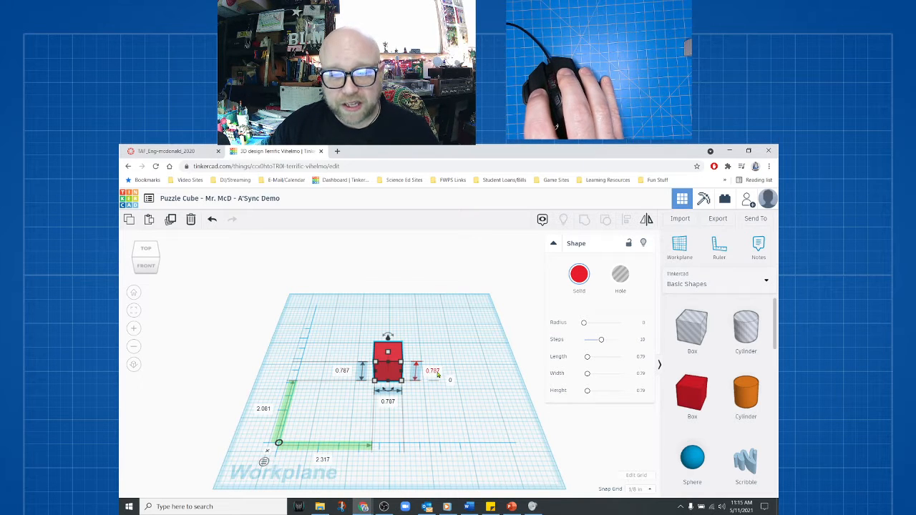
right_click_drag(442, 445, 443, 436)
scroll(428, 428, "up", 5)
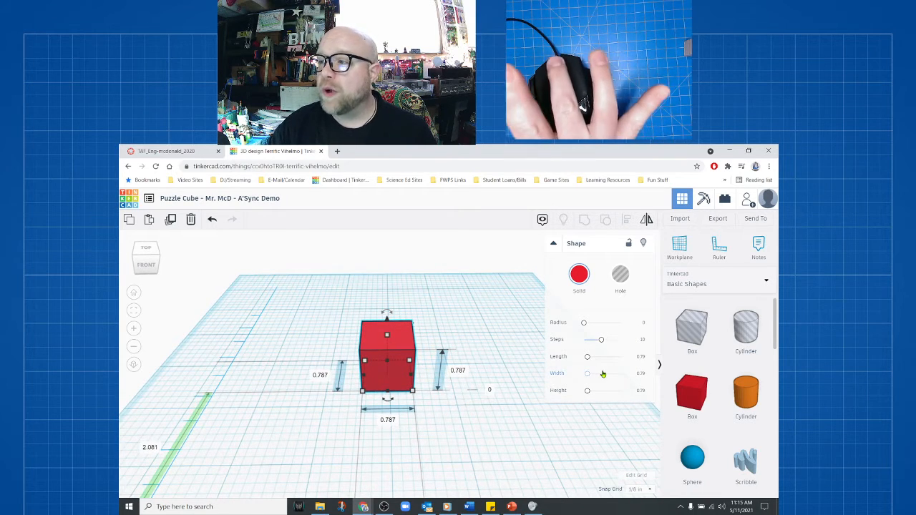
Set the red box's height to 0.75 inches using its ruler dimension
left_click(458, 329)
scroll(472, 324, "down", 5)
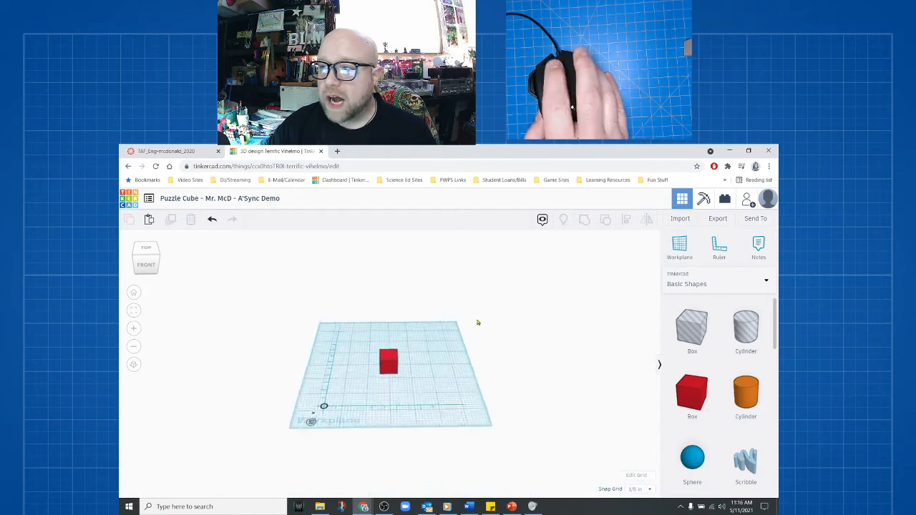
scroll(478, 322, "up", 4)
scroll(481, 320, "up", 3)
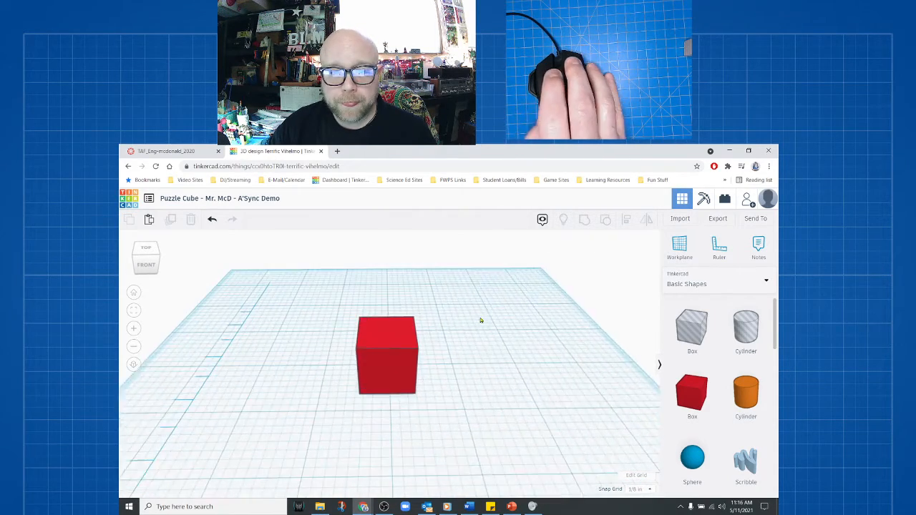
left_click(405, 331)
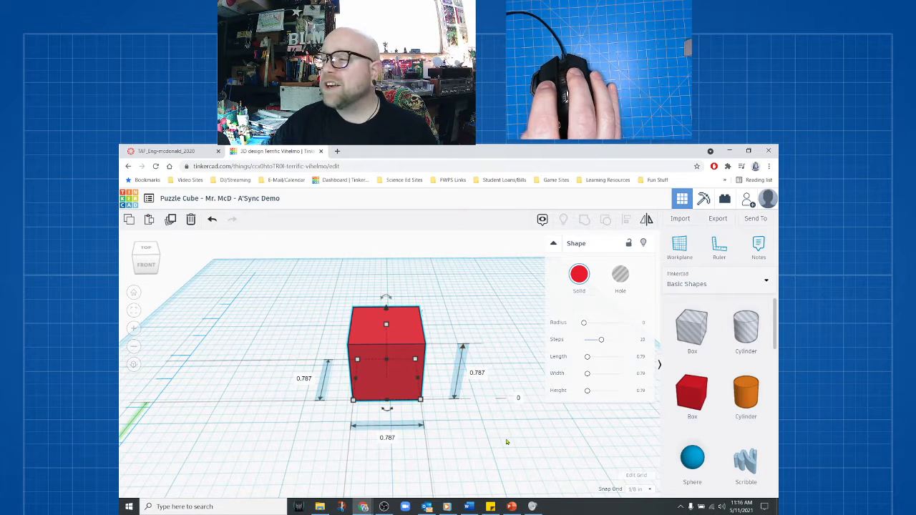
right_click_drag(507, 442, 507, 437)
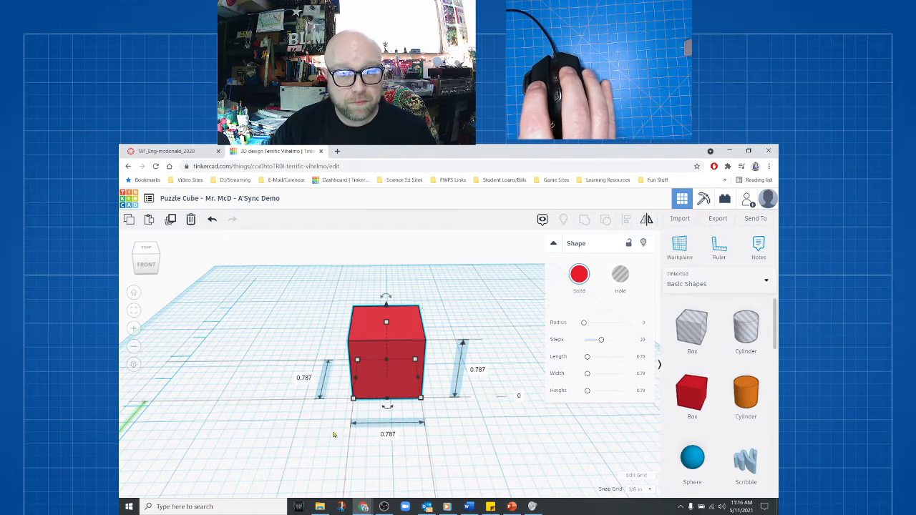
left_click(479, 371)
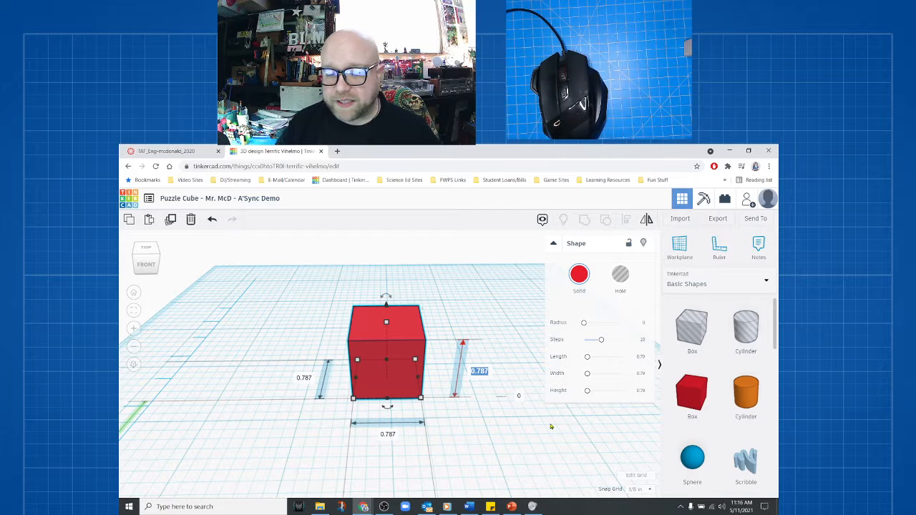
type("0.75")
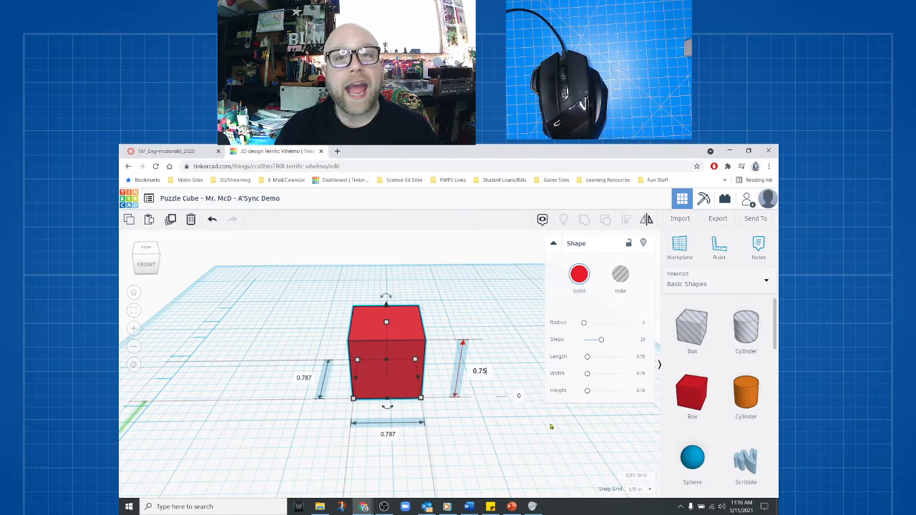
key("Return")
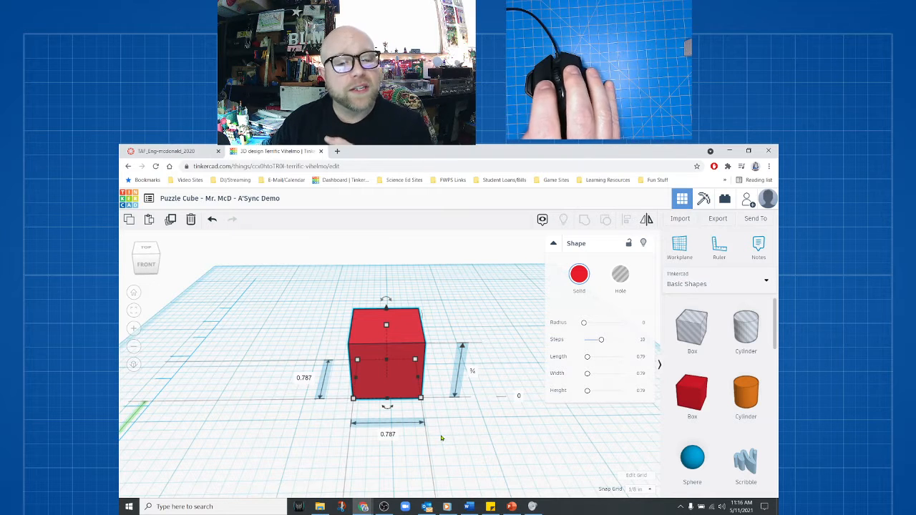
Try to set the box's left-to-right dimension by entering the fraction 3/4
left_click(389, 435)
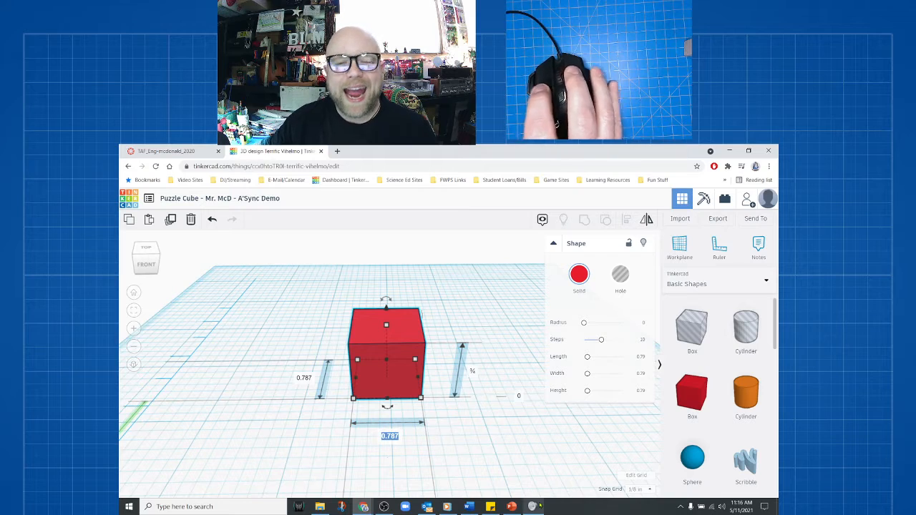
mouse_move(536, 506)
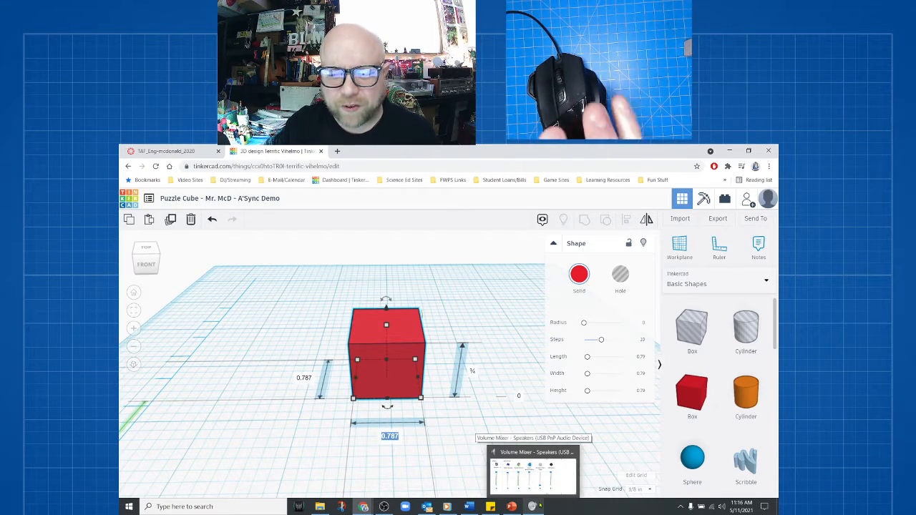
mouse_move(500, 469)
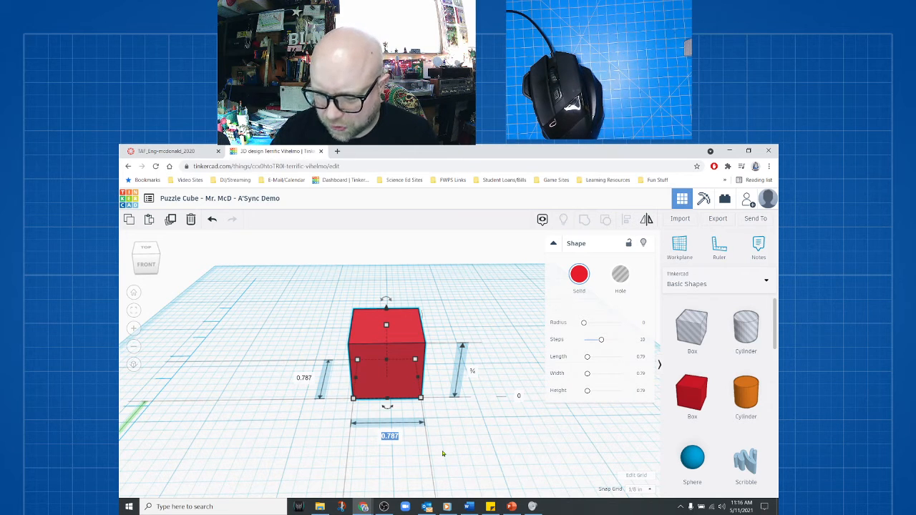
type("3/4")
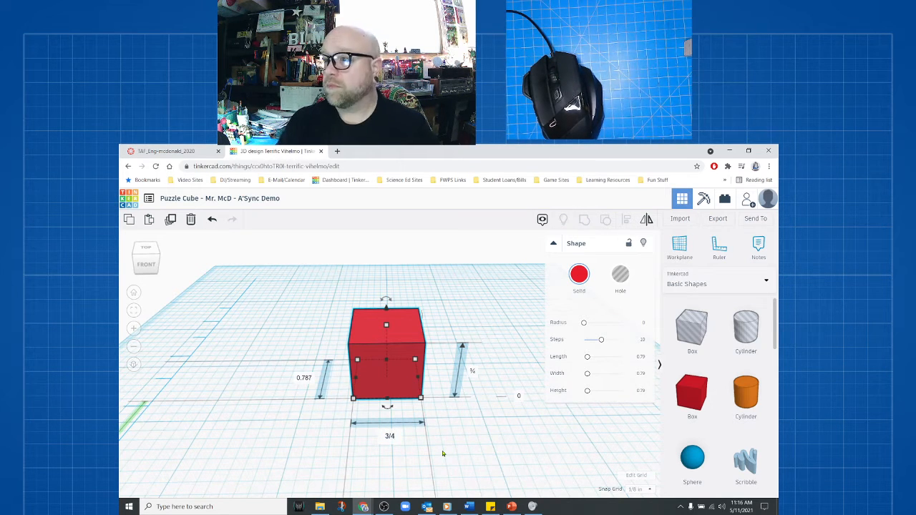
key("Return")
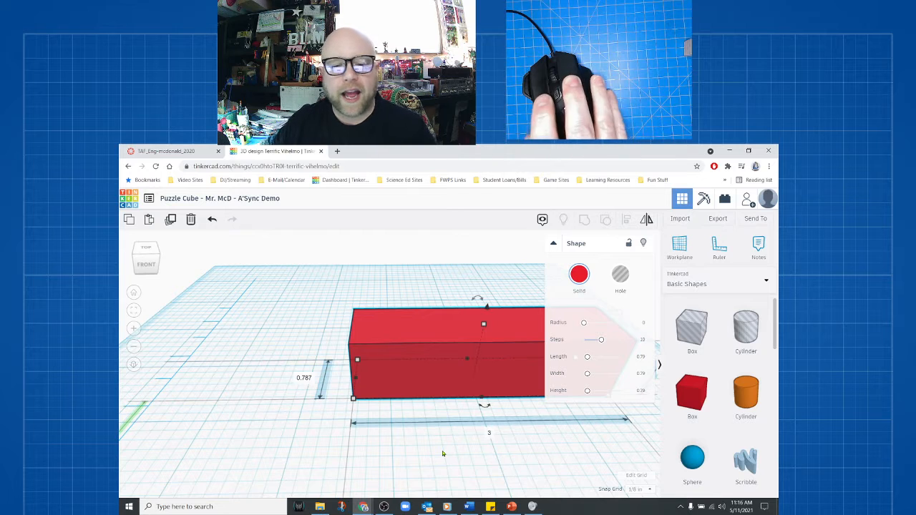
right_click_drag(443, 454, 406, 453)
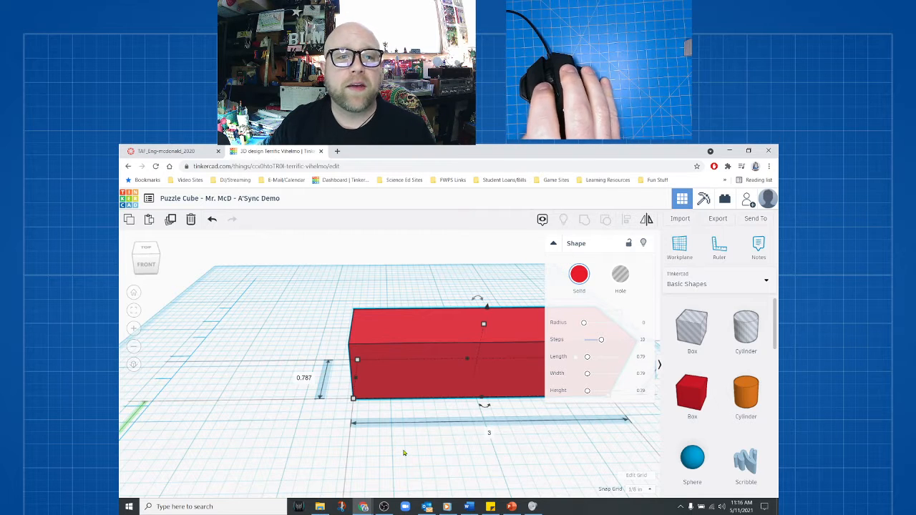
Set the red box's left-to-right and front-to-back dimensions to 0.75 inches using its ruler dimensions
left_click(491, 433)
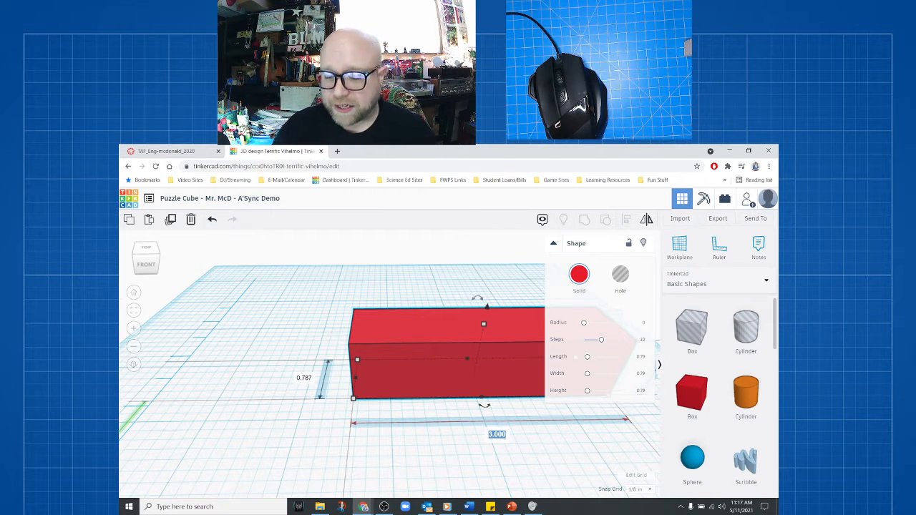
type("0.75")
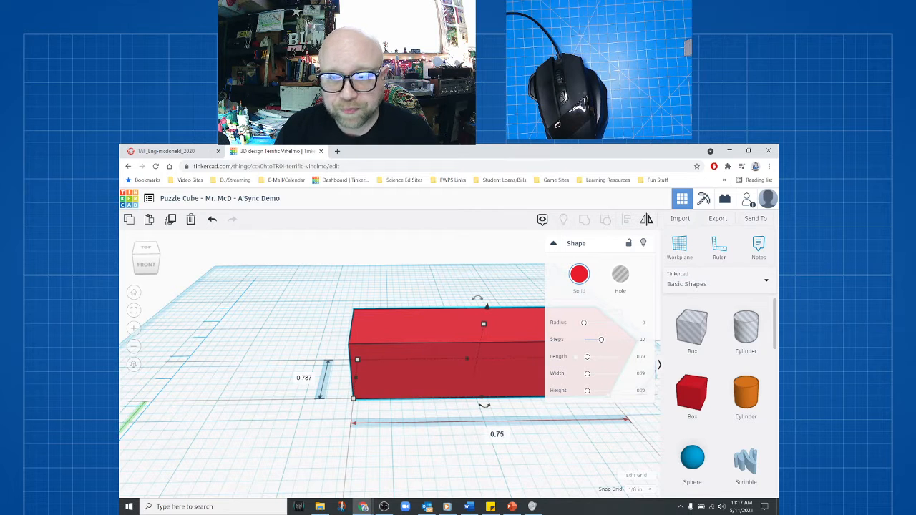
key("Return")
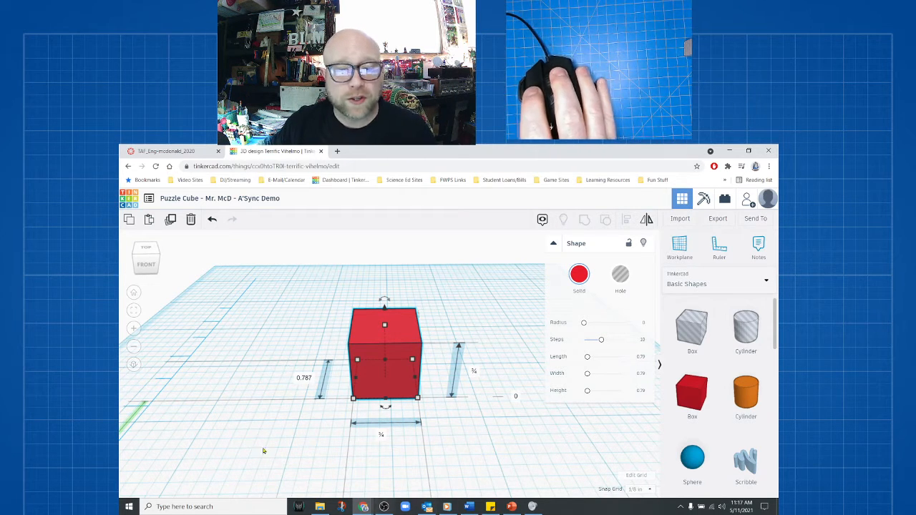
left_click(305, 378)
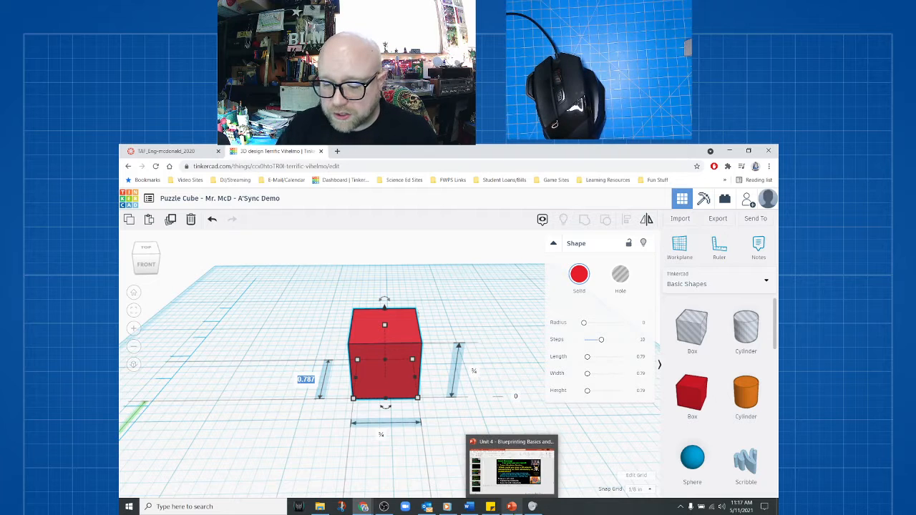
type("0.75")
key("Return")
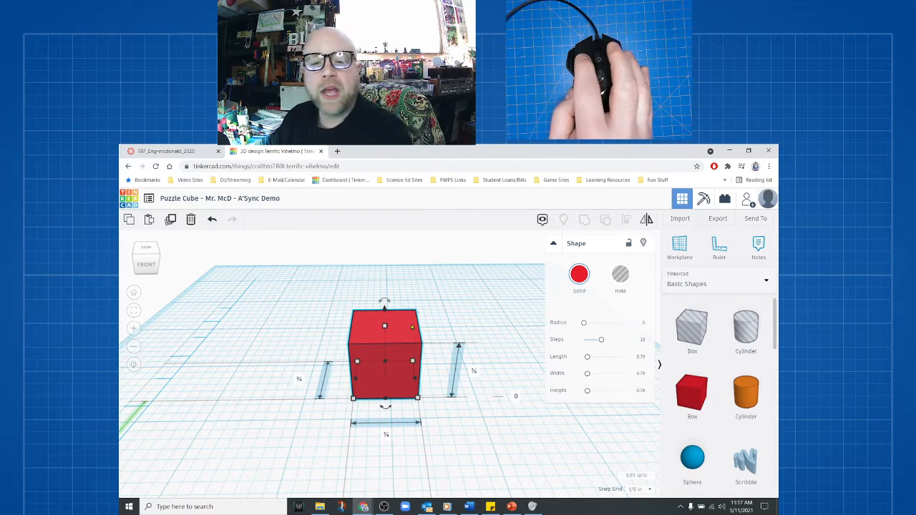
left_click(441, 313)
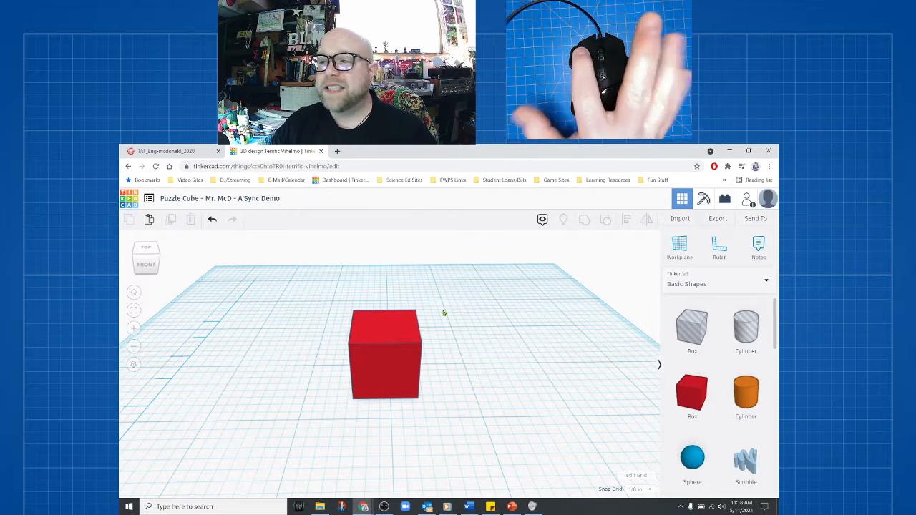
Paste a copy of the cube and line the two cubes up flush side by side
left_click(387, 322)
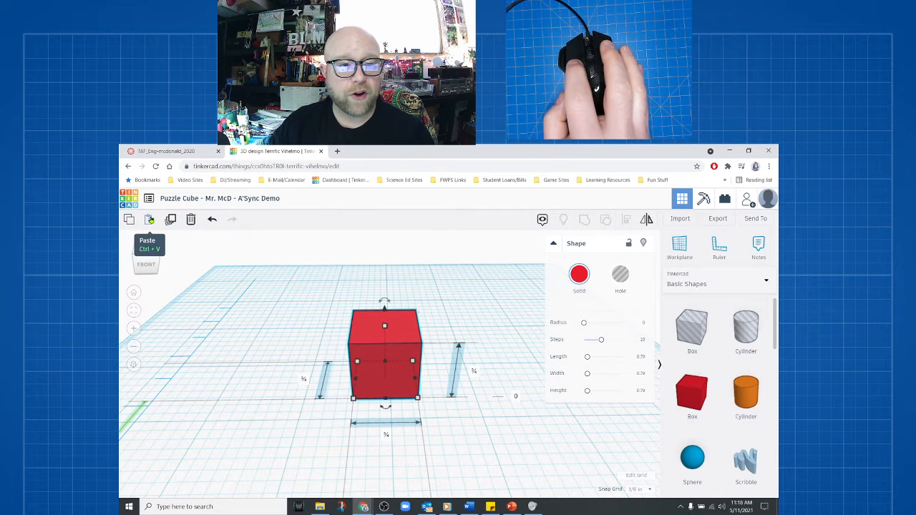
left_click(150, 219)
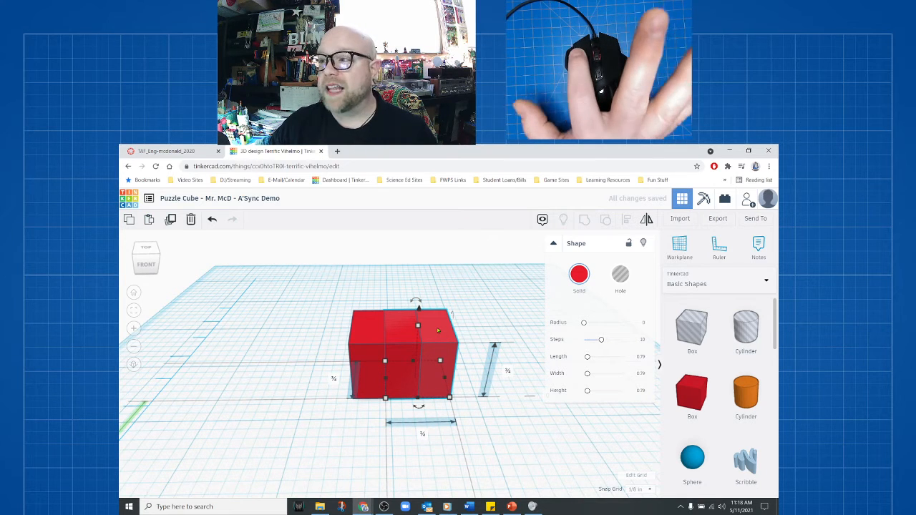
left_click_drag(438, 330, 465, 333)
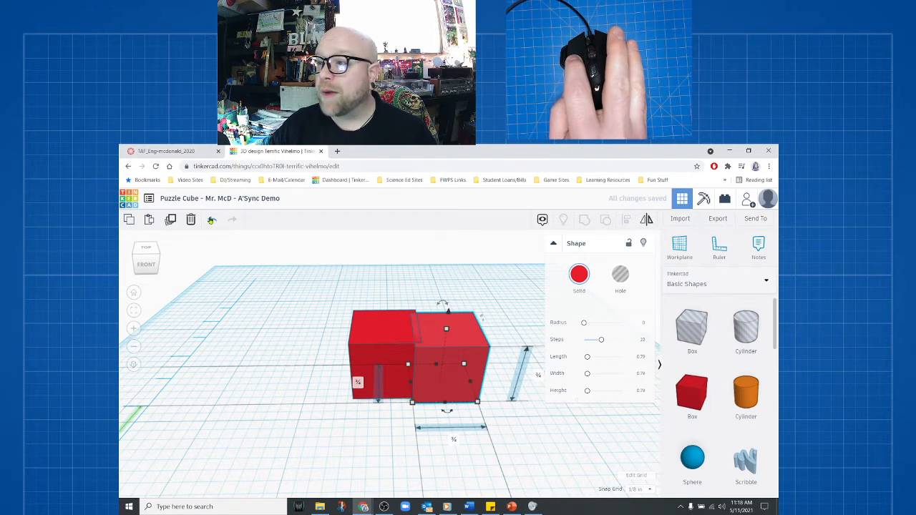
left_click(211, 219)
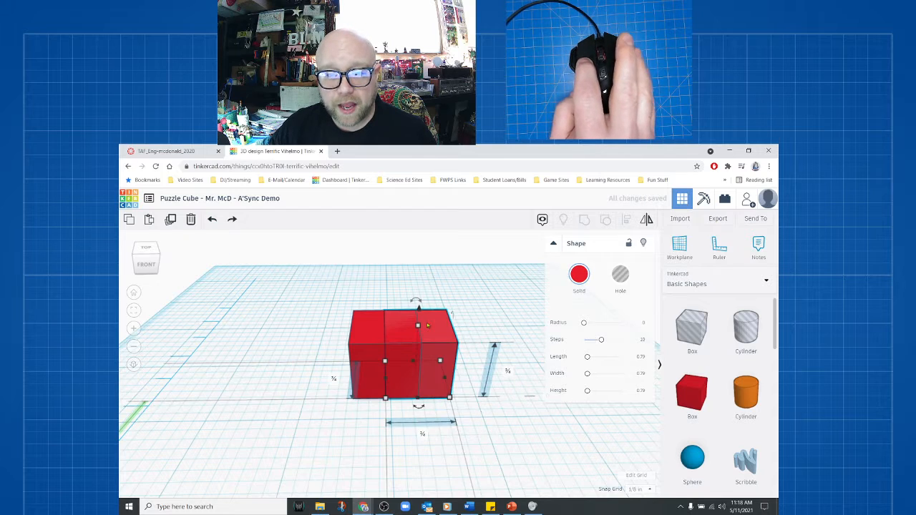
right_click_drag(491, 301, 448, 356)
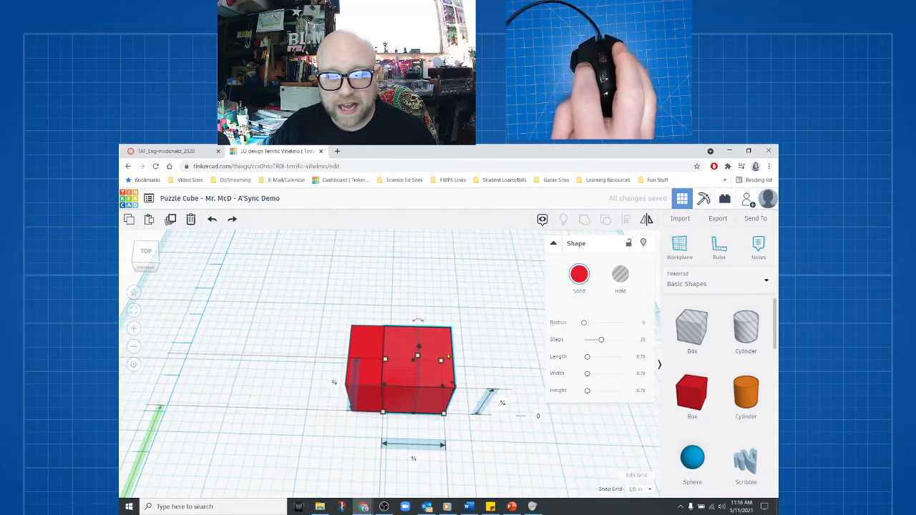
left_click_drag(448, 356, 484, 352)
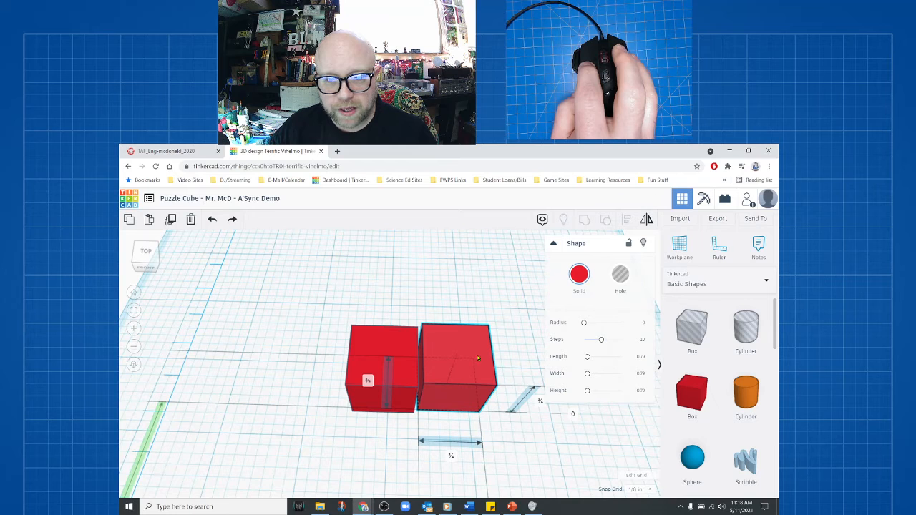
left_click(380, 343)
left_click_drag(380, 333, 377, 323)
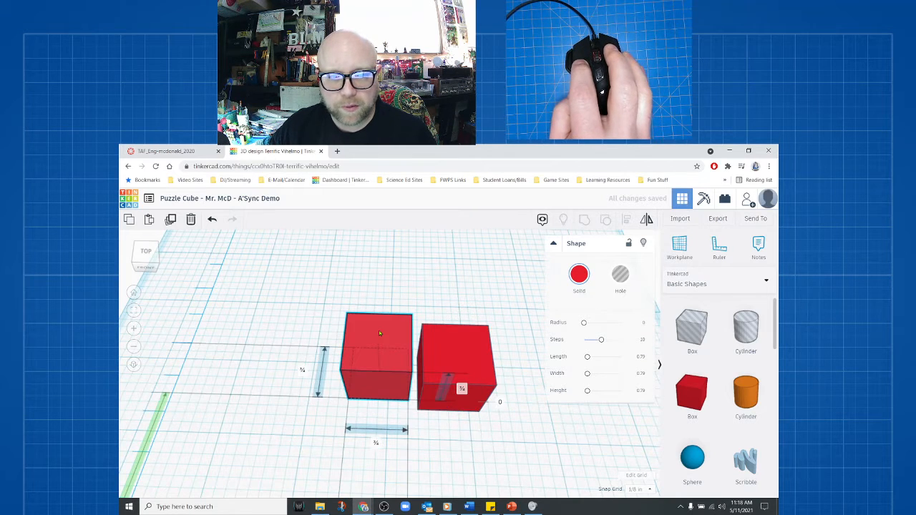
left_click_drag(455, 357, 444, 348)
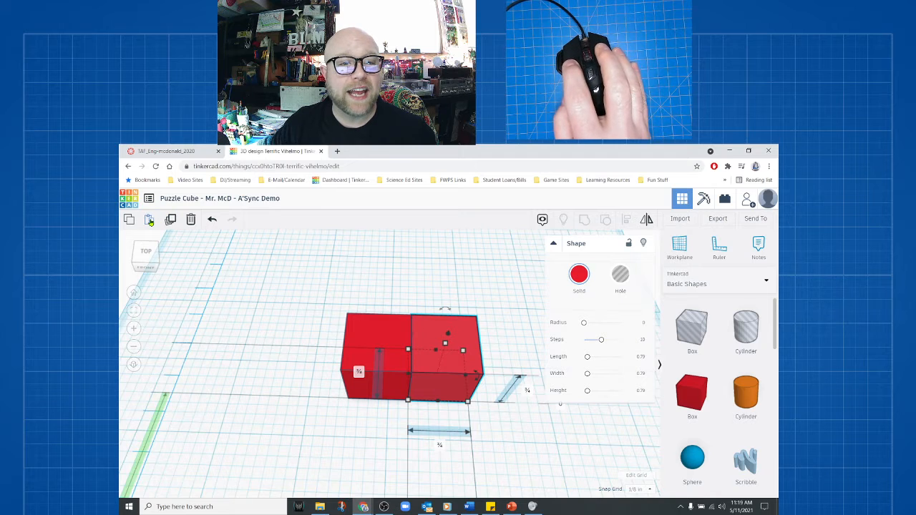
Paste a third cube and place it flush against the right end to form a three-cube row
left_click_drag(388, 346, 421, 346)
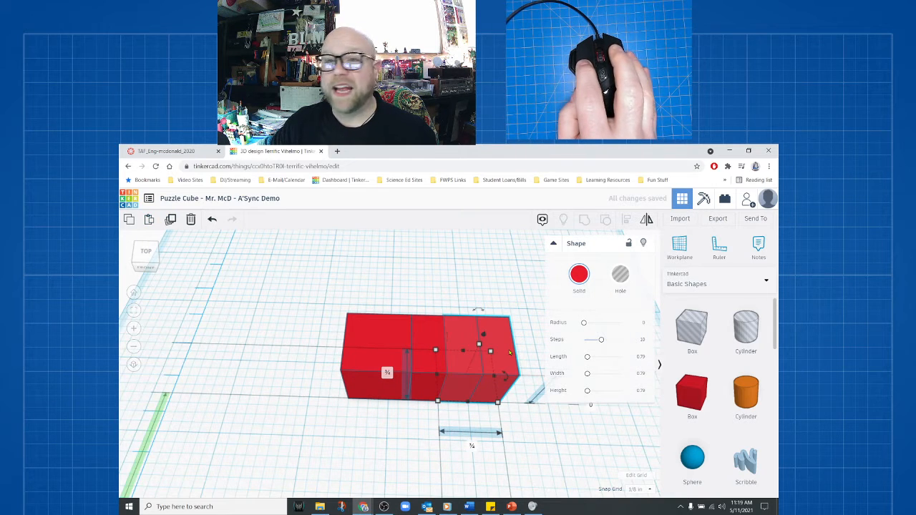
left_click_drag(507, 352, 540, 354)
left_click(541, 308)
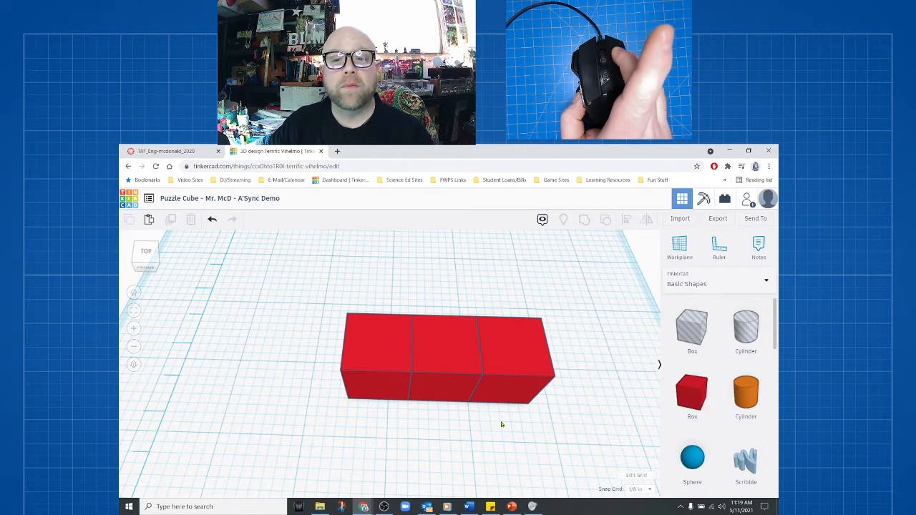
Paste a copy of the whole three-cube row and place it flush against the front of the original row
right_click_drag(466, 427, 330, 429)
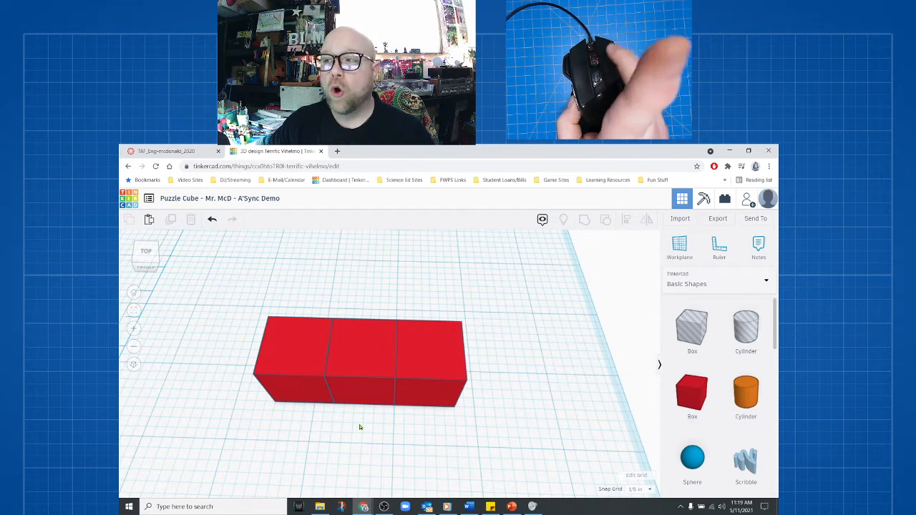
middle_click_drag(360, 427, 389, 394)
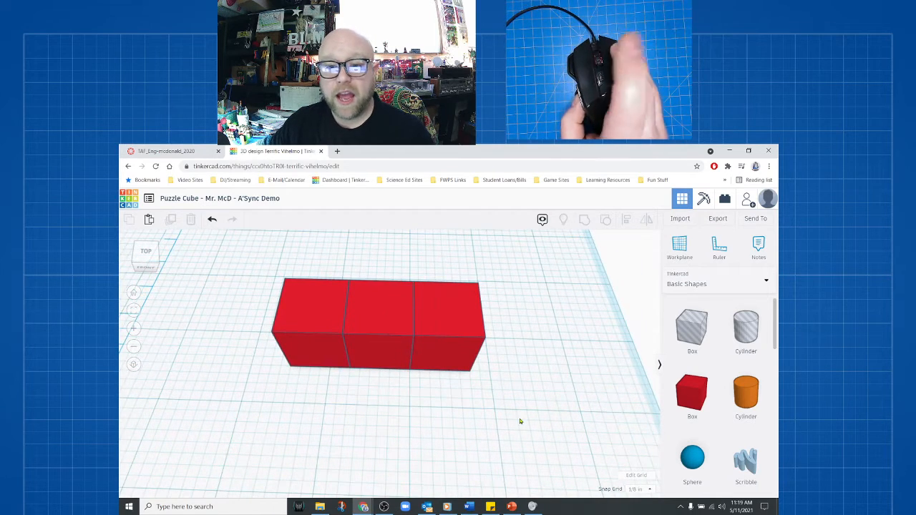
right_click_drag(521, 421, 525, 417)
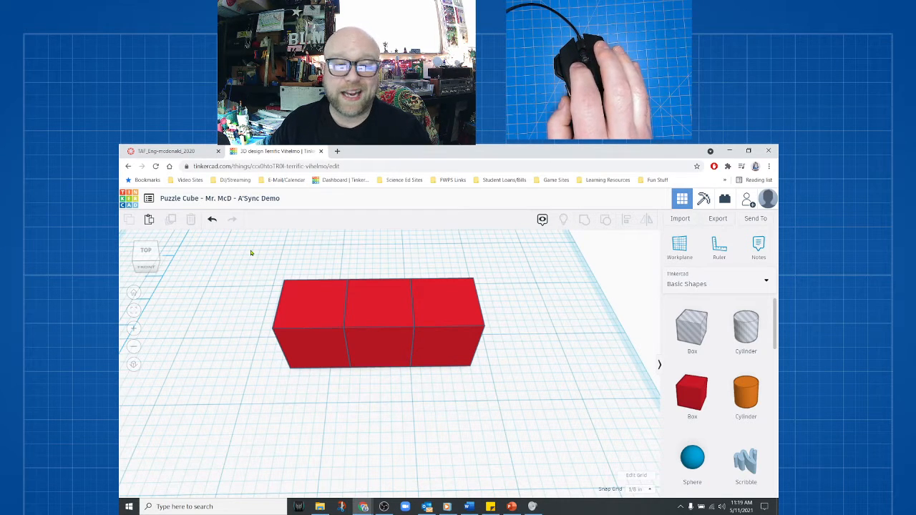
key("ctrl+a")
left_click(317, 245)
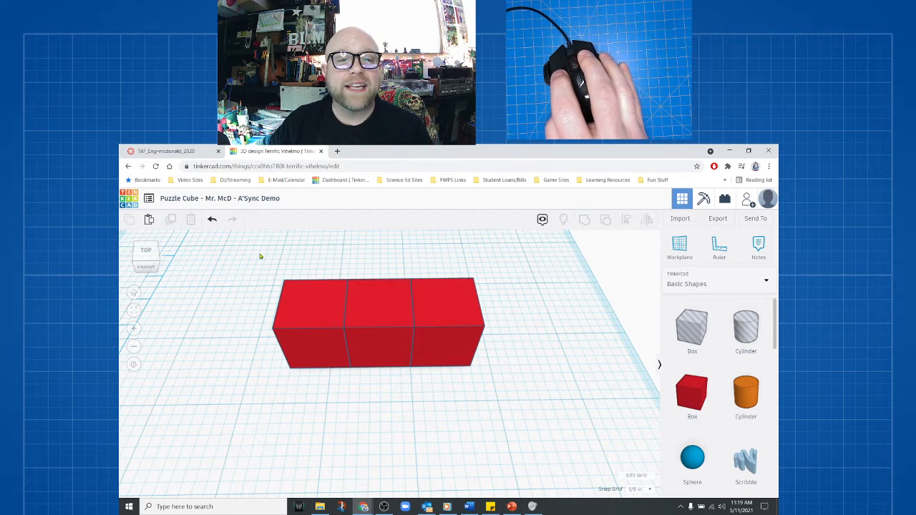
left_click_drag(255, 253, 528, 370)
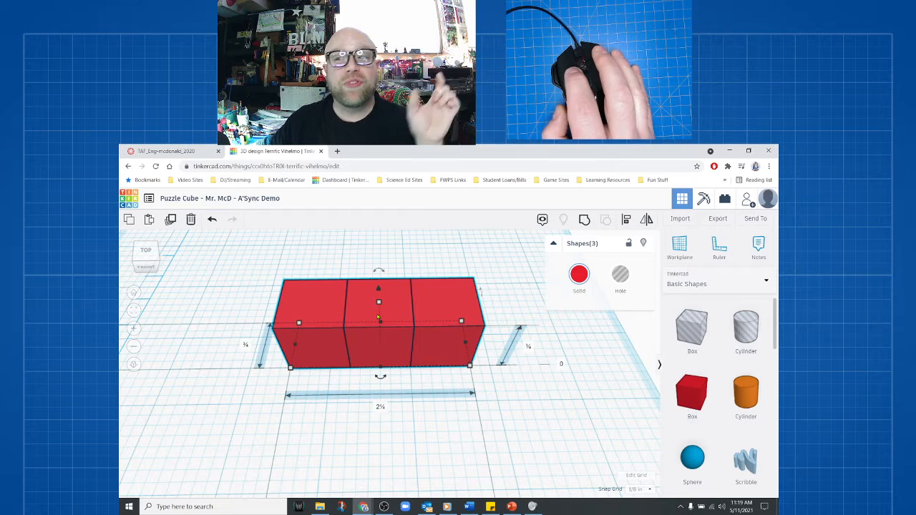
left_click(150, 222)
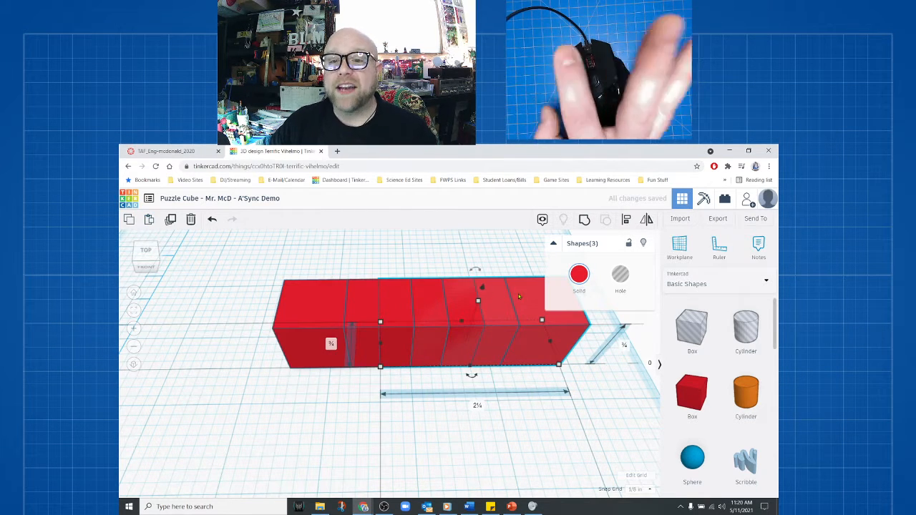
left_click_drag(519, 297, 427, 350)
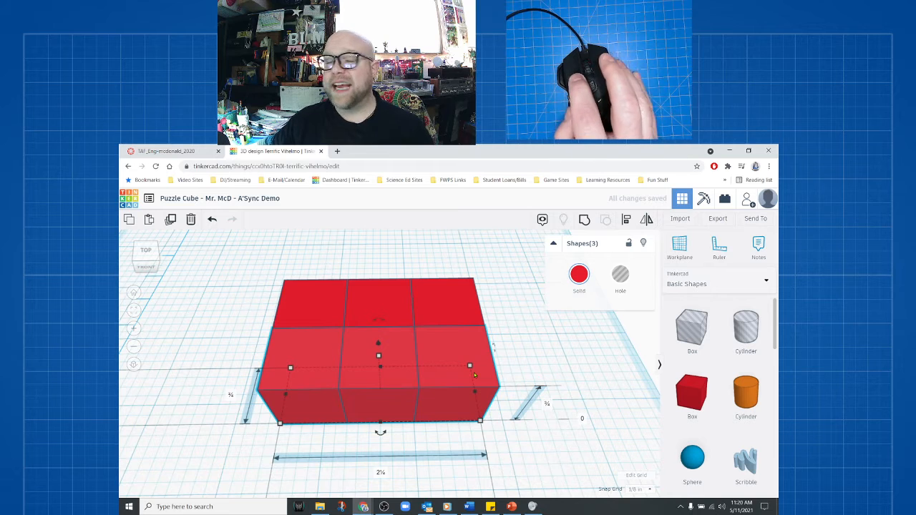
Paste a third three-cube row and place it flush in front of the second to complete a 3-by-3 layer
left_click(149, 221)
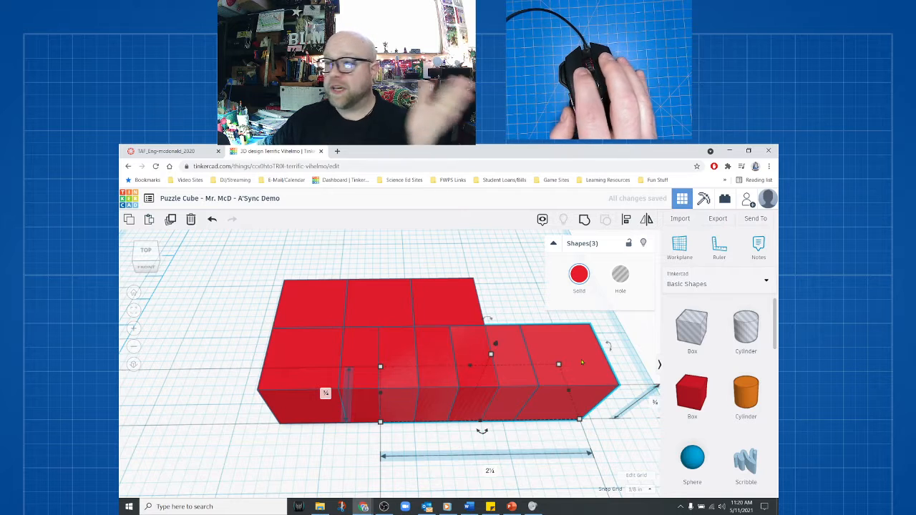
left_click_drag(582, 363, 490, 440)
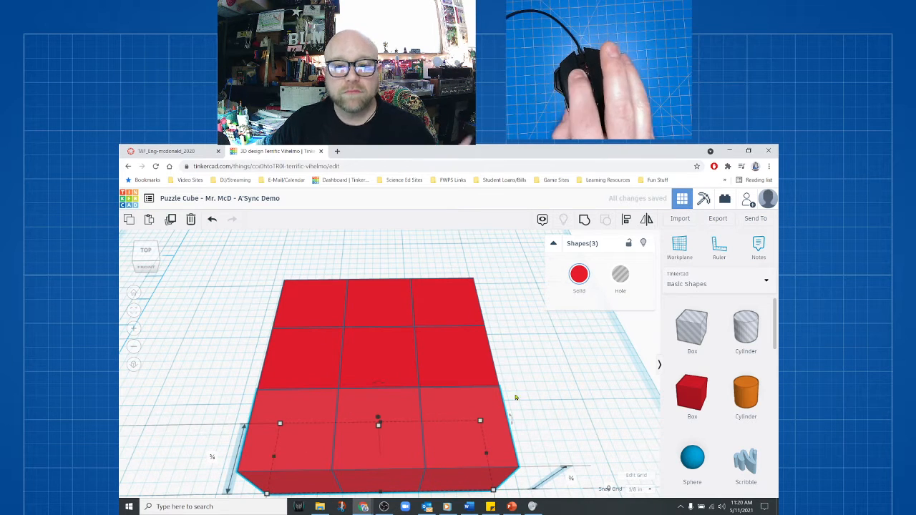
right_click_drag(567, 413, 554, 370)
left_click(554, 370)
Try duplicating the layer's front-right cube and moving the copy out in front of the layer
scroll(554, 370, "down", 5)
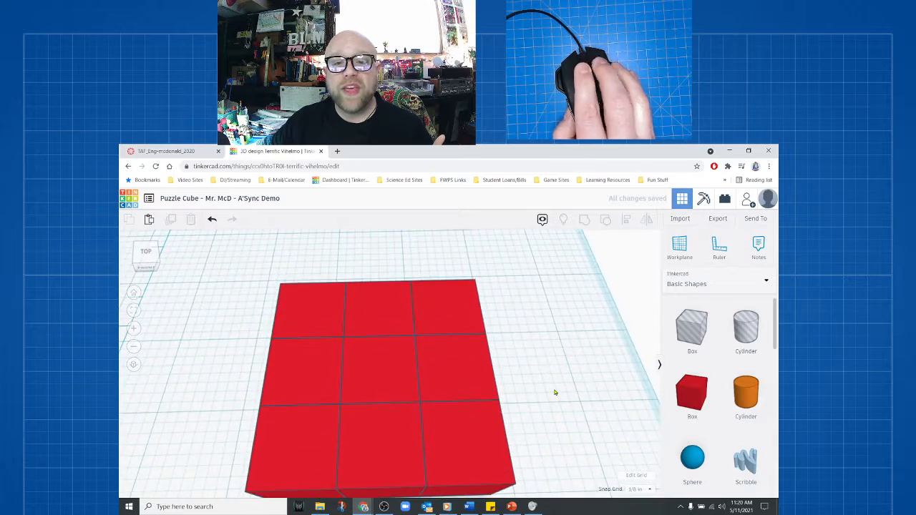
mouse_move(497, 380)
right_mouse_down()
mouse_move(497, 370)
mouse_move(499, 386)
right_mouse_up()
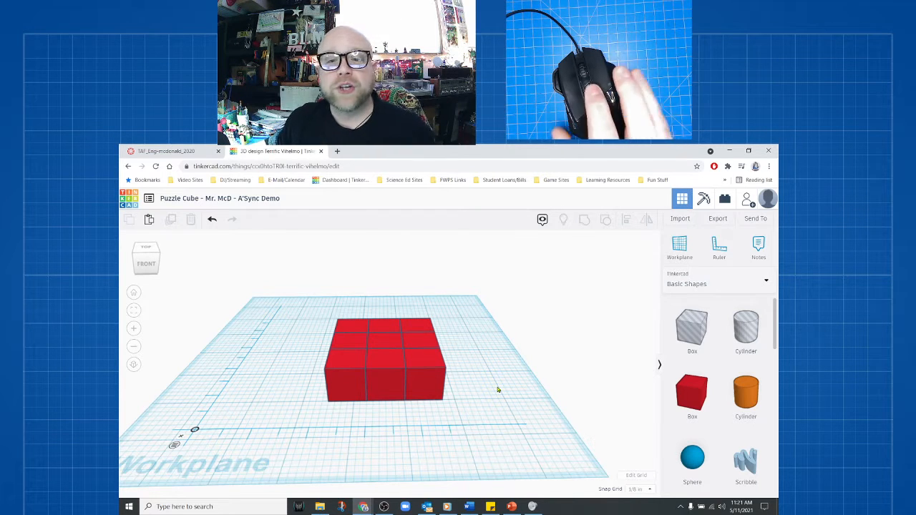
scroll(498, 390, "up", 2)
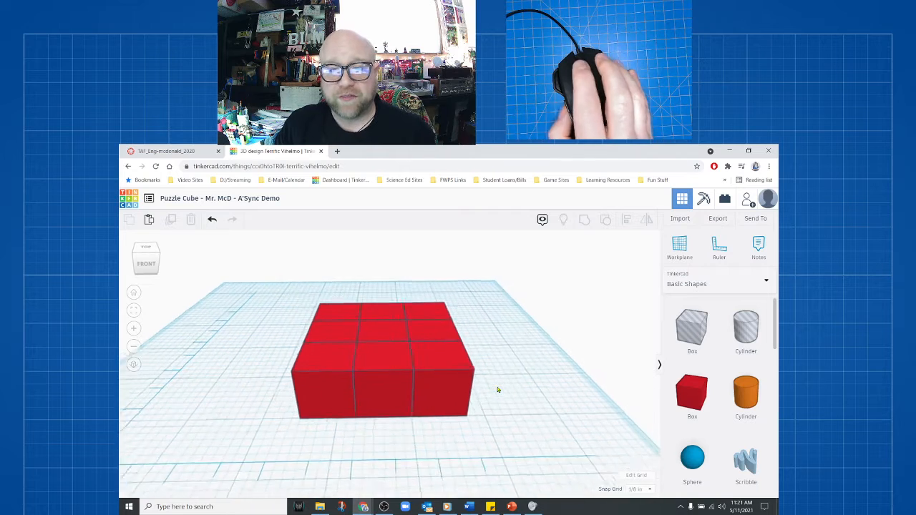
left_click(455, 377)
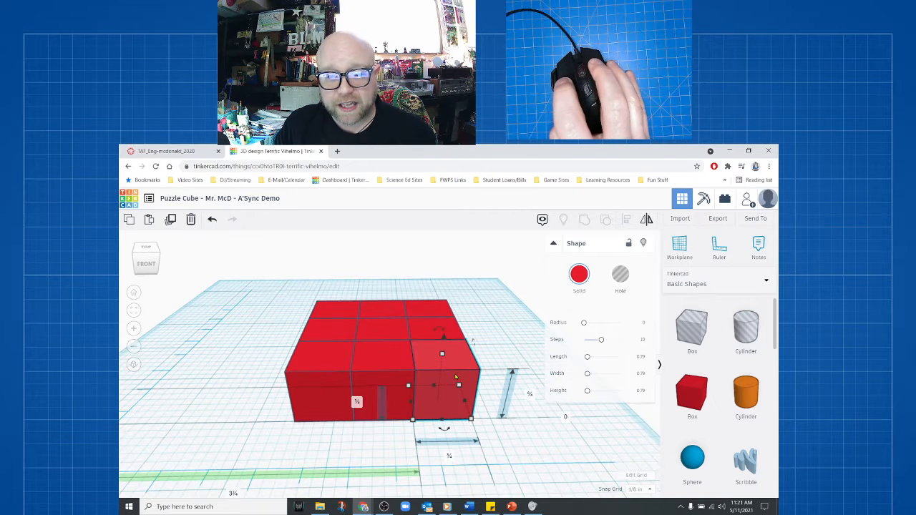
left_click(170, 220)
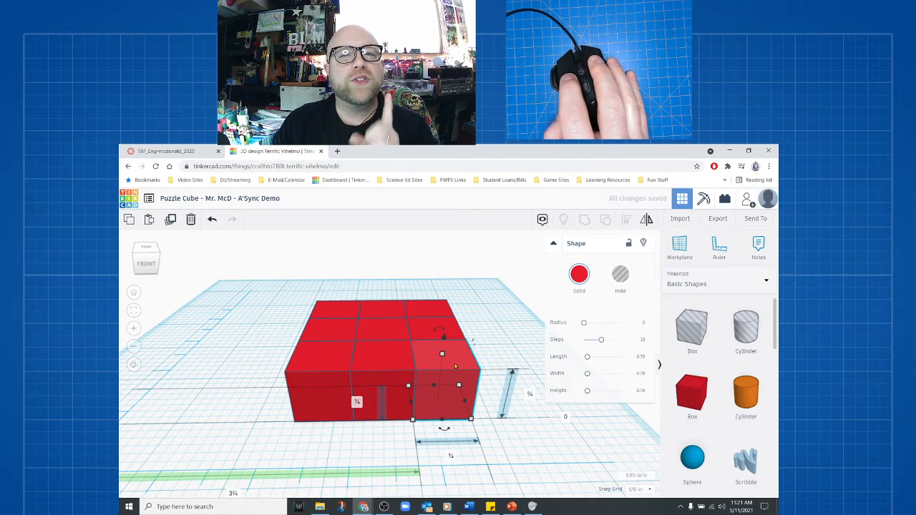
left_click_drag(455, 364, 554, 424)
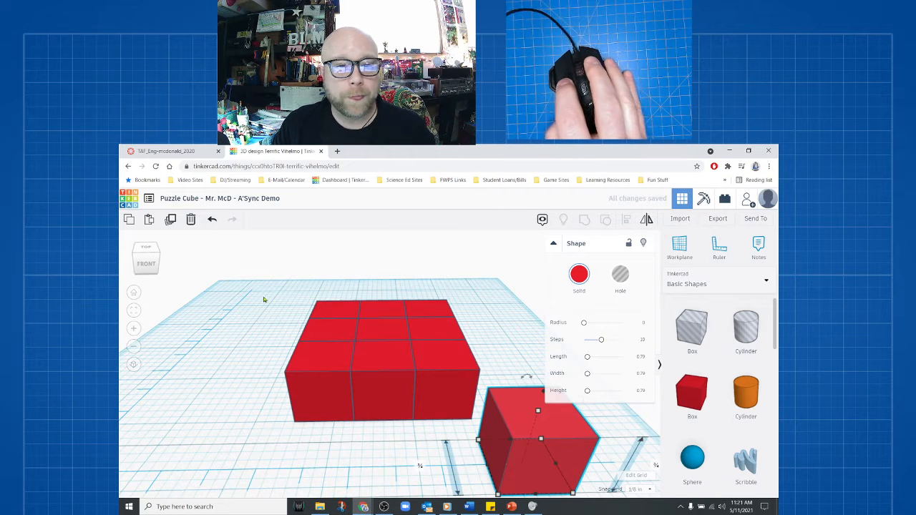
left_click(211, 224)
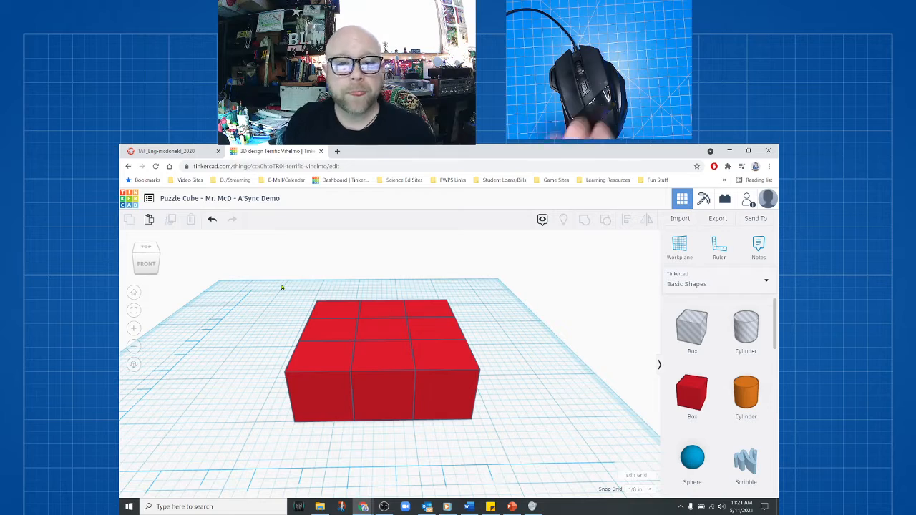
Duplicate all nine cubes of the 3-by-3 layer in place
right_click_drag(403, 276, 496, 303)
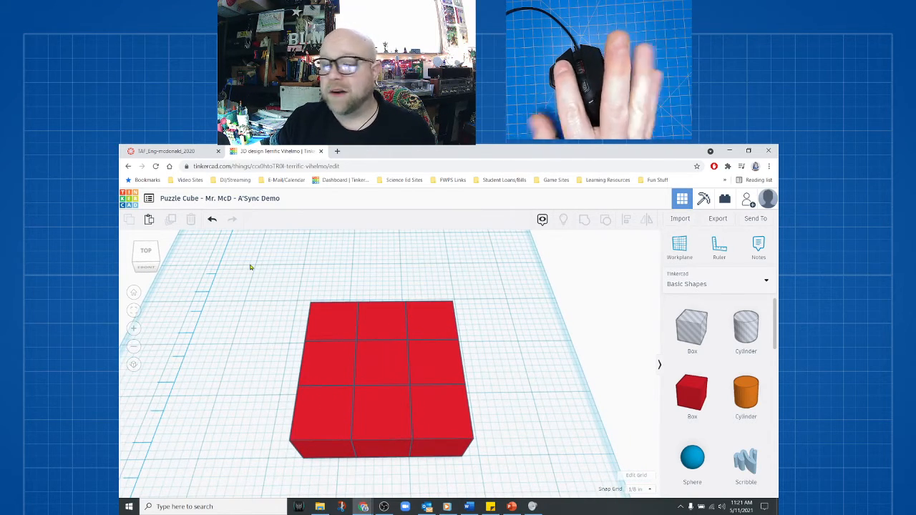
left_click_drag(253, 266, 522, 473)
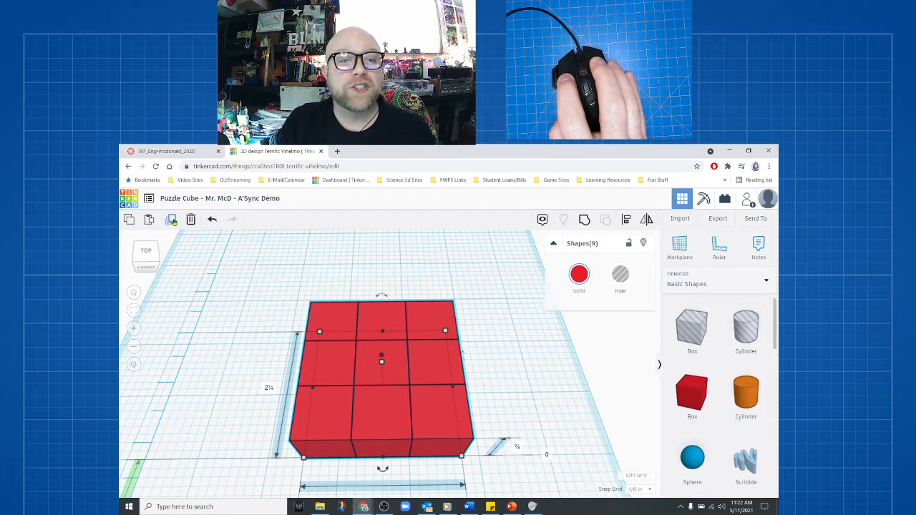
left_click(171, 220)
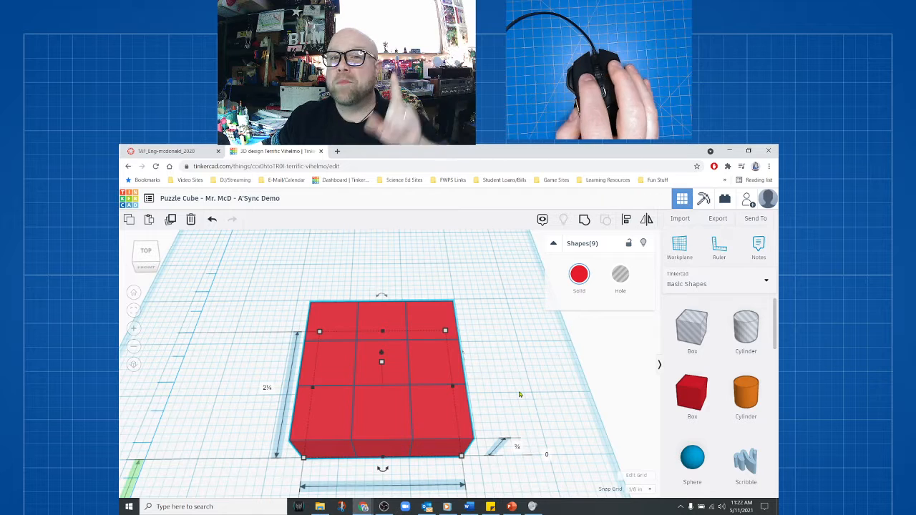
Place the workplane on the layer's top face and raise the duplicated nine-cube layer 3/4 inch onto it
left_click(675, 256)
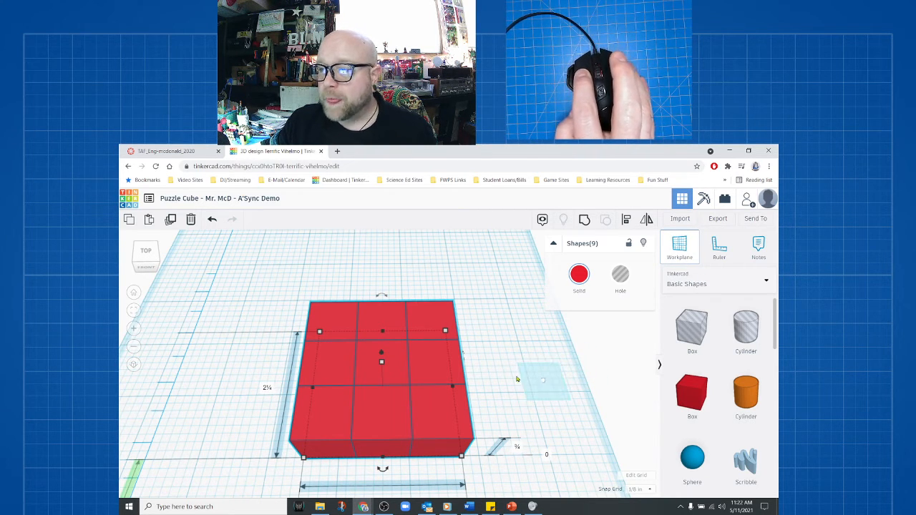
left_click(382, 363)
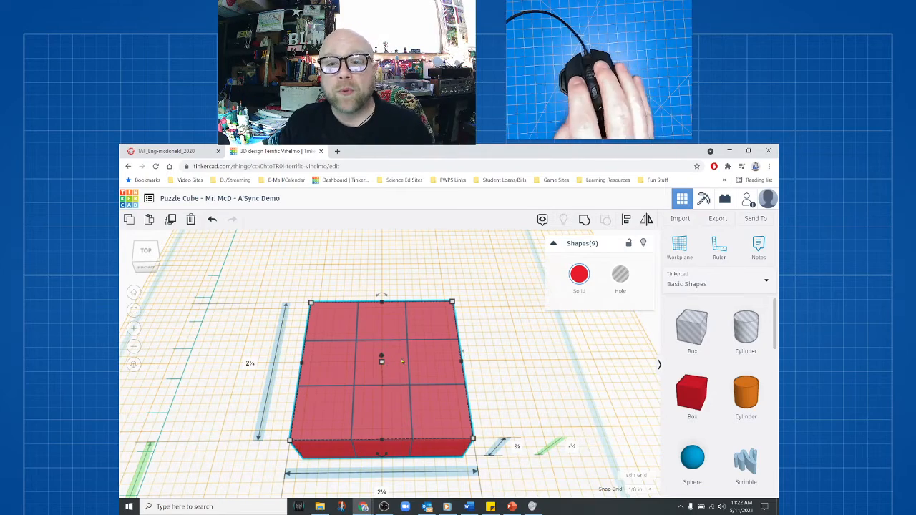
right_click_drag(511, 363, 500, 348)
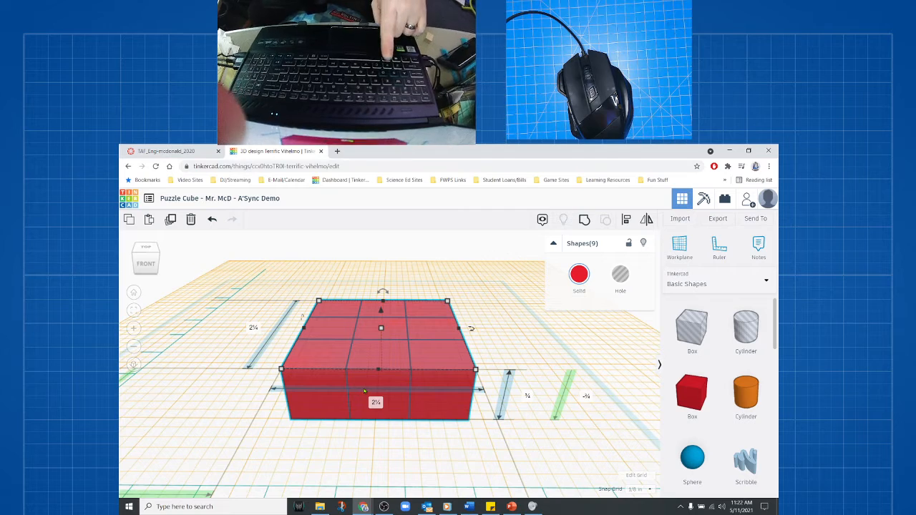
key("ctrl+Up")
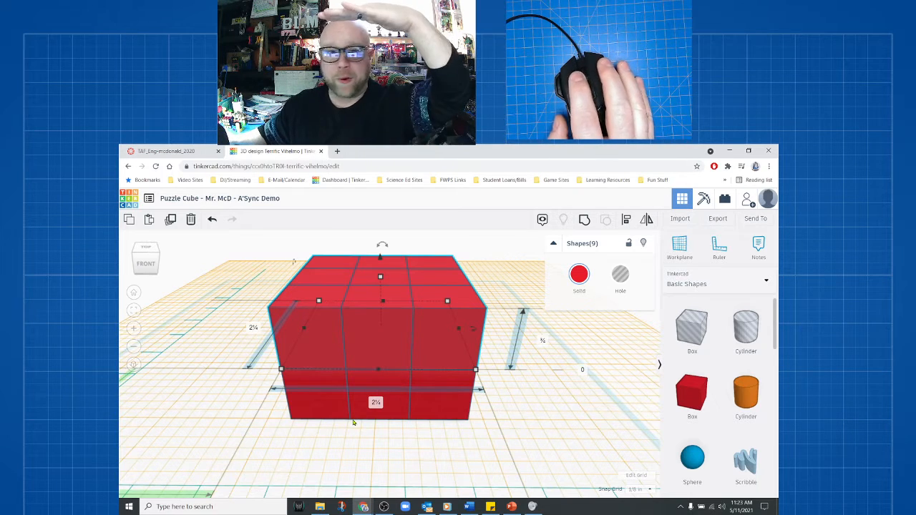
Duplicate the raised layer again to stack a third layer, and return the workplane to the base grid
left_click(171, 219)
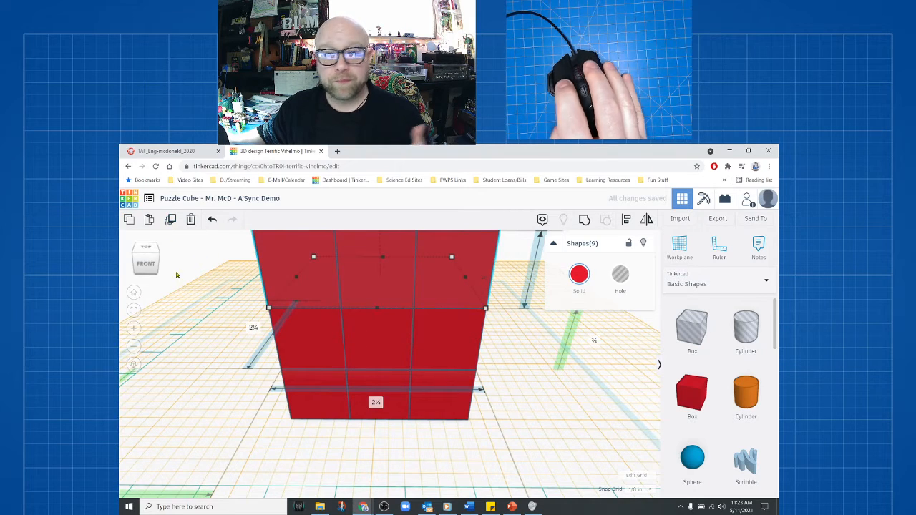
scroll(328, 411, "down", 3)
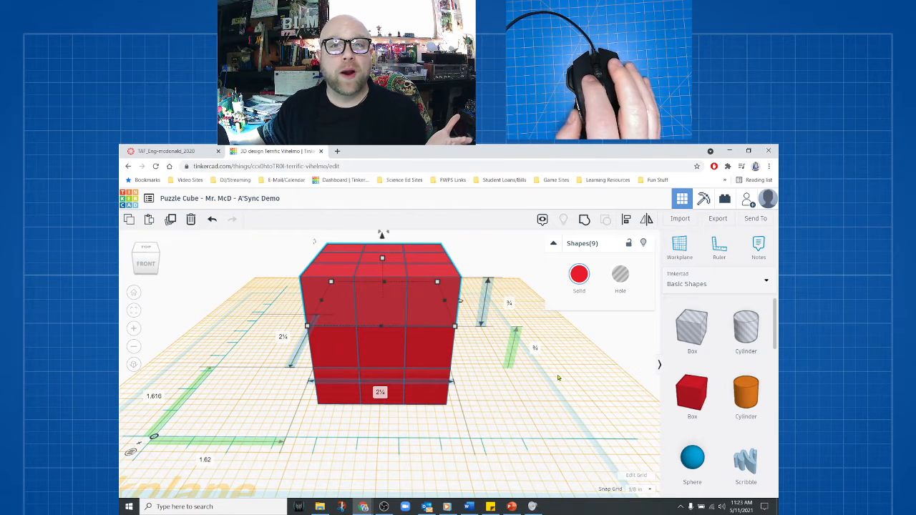
left_click(684, 243)
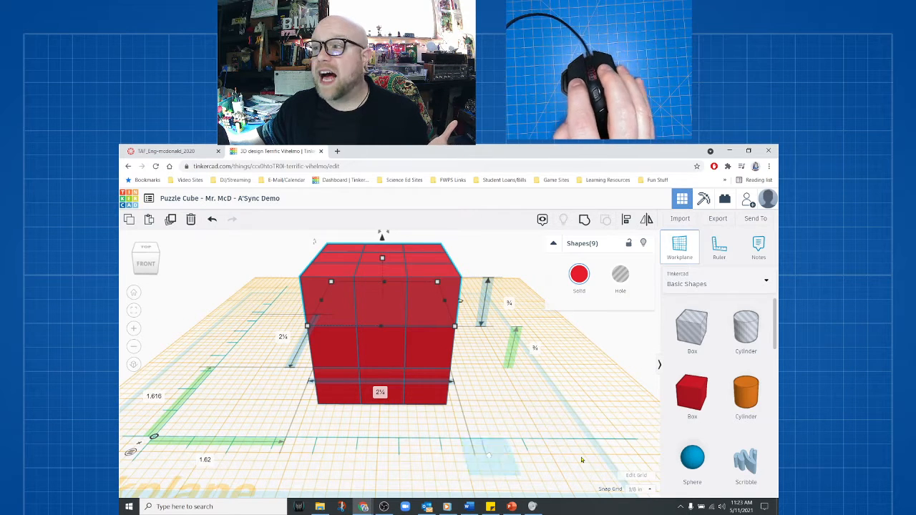
left_click(577, 401)
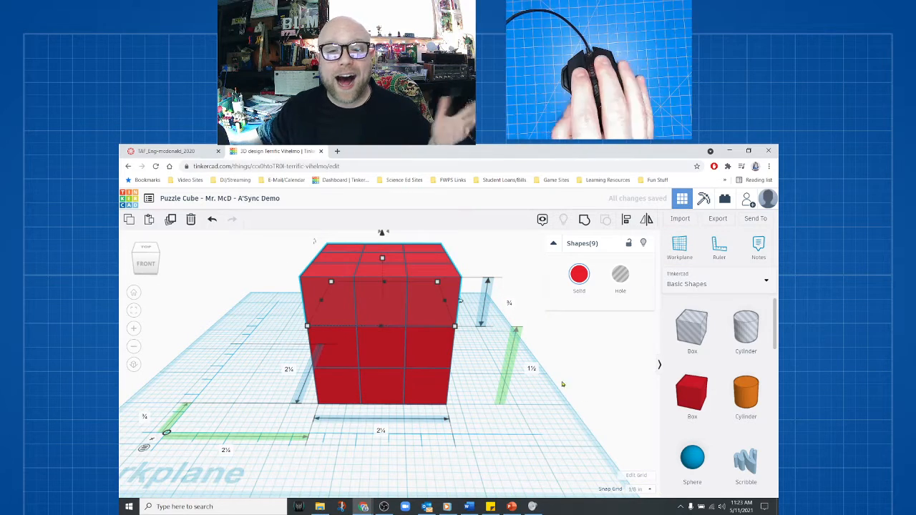
right_click_drag(562, 385, 365, 427)
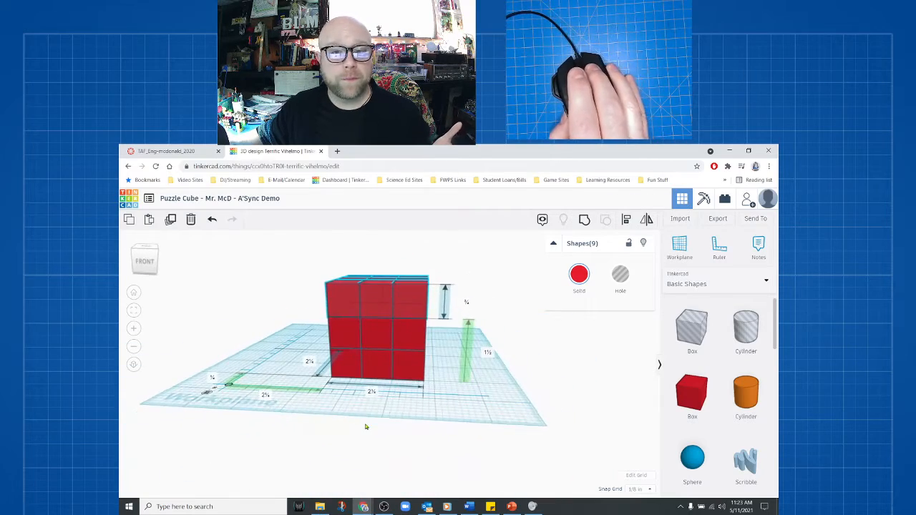
Undo the two stacked layer duplicates, back to the single bottom 3-by-3 layer
left_click(211, 221)
left_click(211, 221)
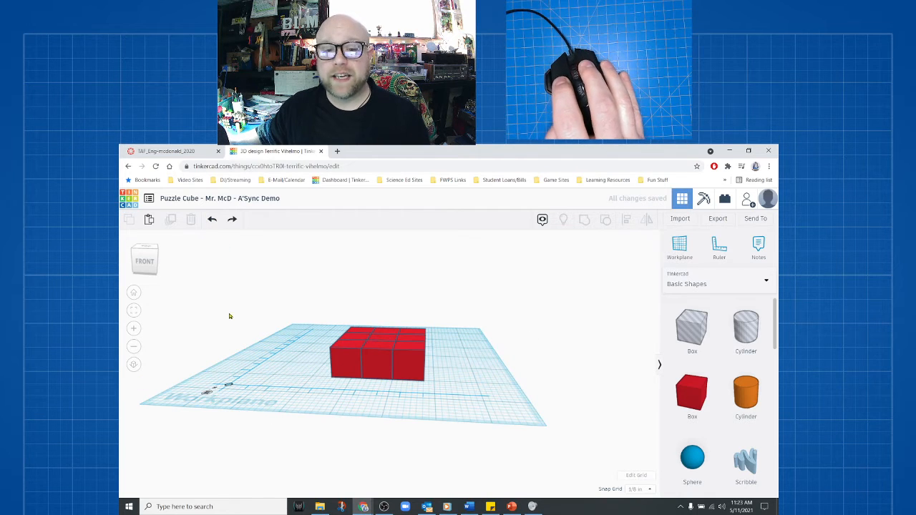
right_click_drag(208, 327, 225, 374)
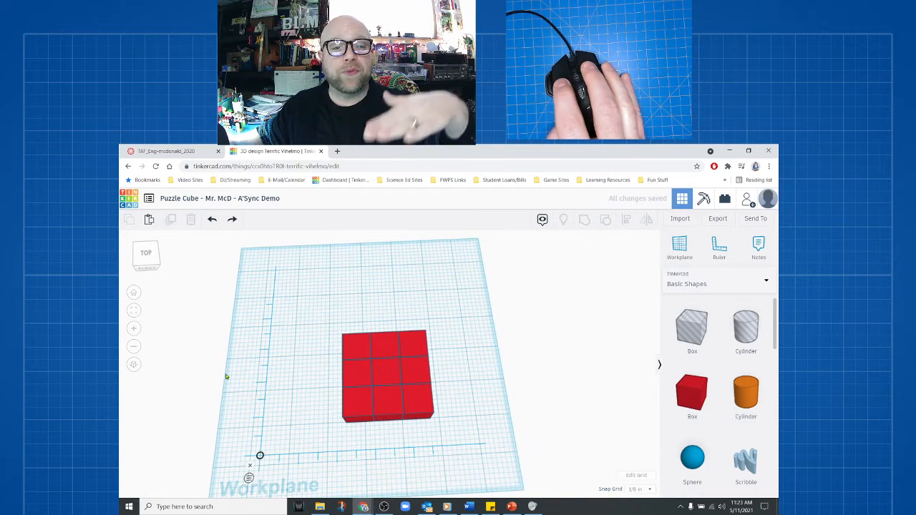
Duplicate all nine cubes of the bottom layer in place and set the workplane on the layer's top face
left_click_drag(301, 306, 477, 450)
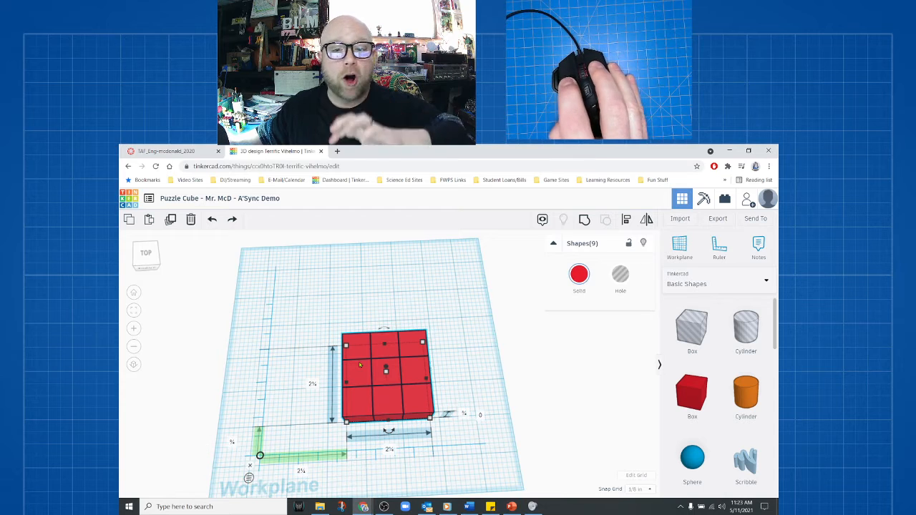
left_click(171, 220)
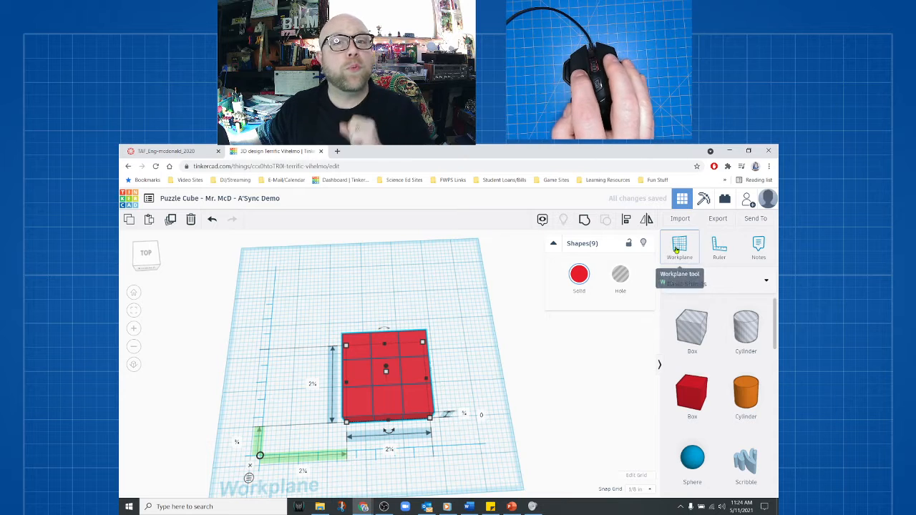
left_click(676, 250)
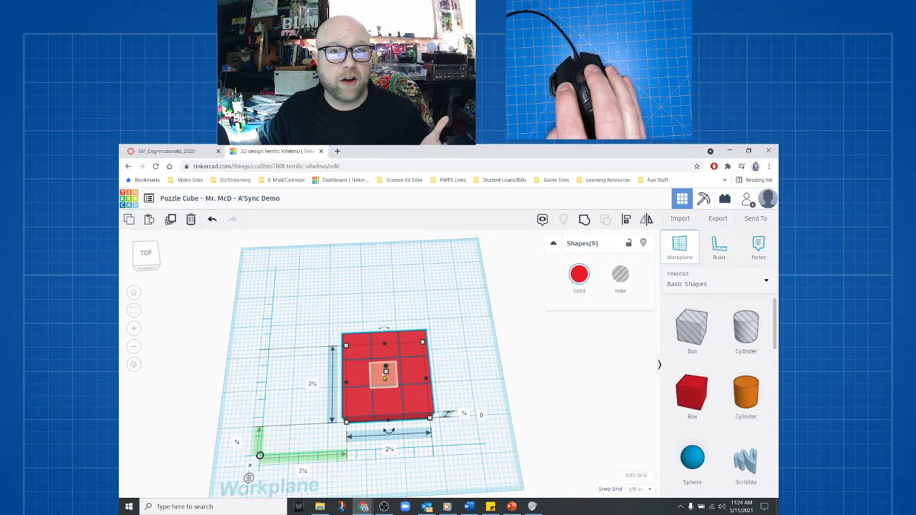
left_click(385, 378)
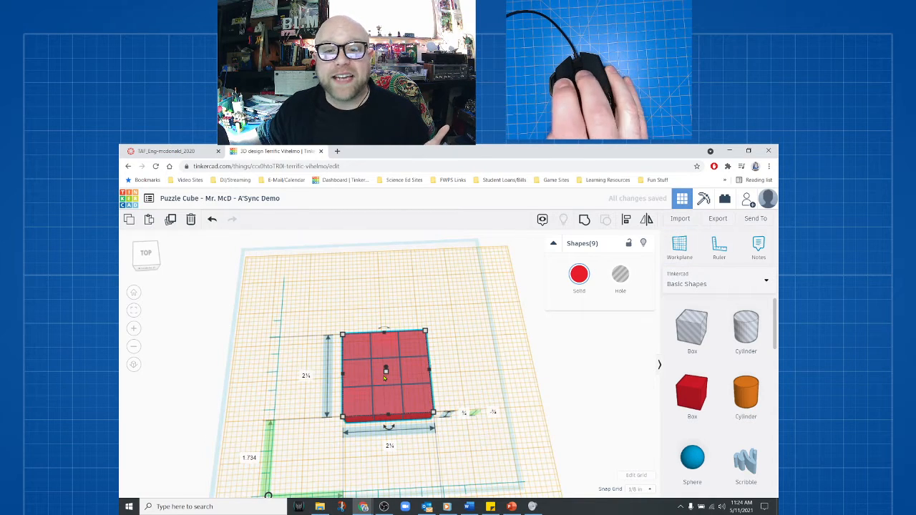
Raise the duplicated layer 3/4 inch so it rests on the raised workplane as the second layer
scroll(385, 370, "up", 3)
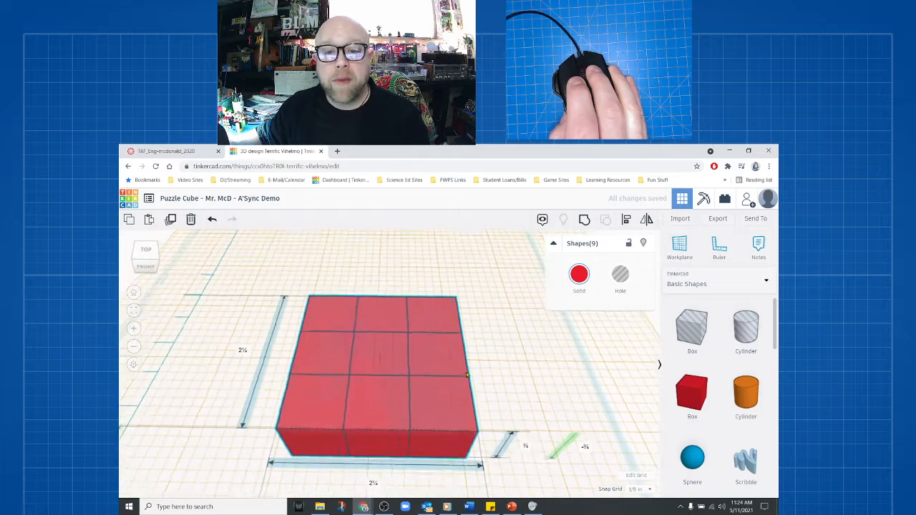
left_click(467, 375)
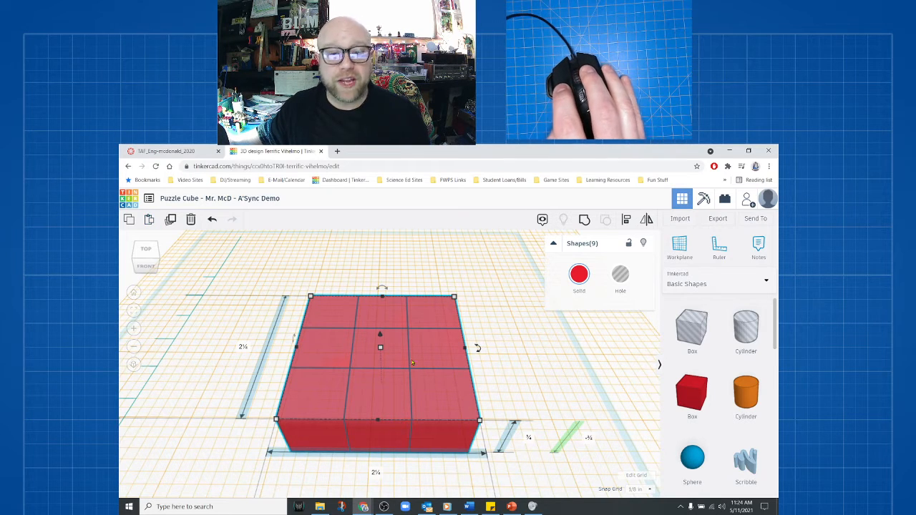
key("d")
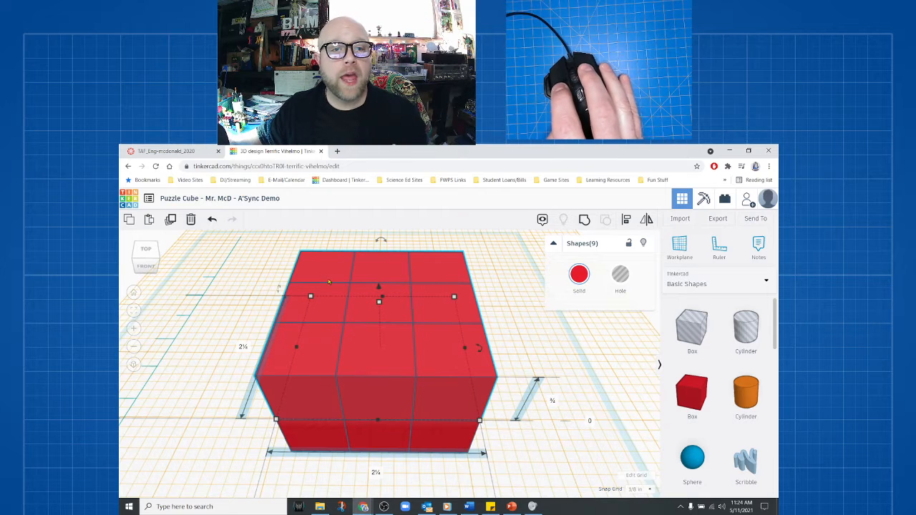
Duplicate the second layer with the same upward offset to stack the third layer of the 3-by-3-by-3 cube
left_click(171, 221)
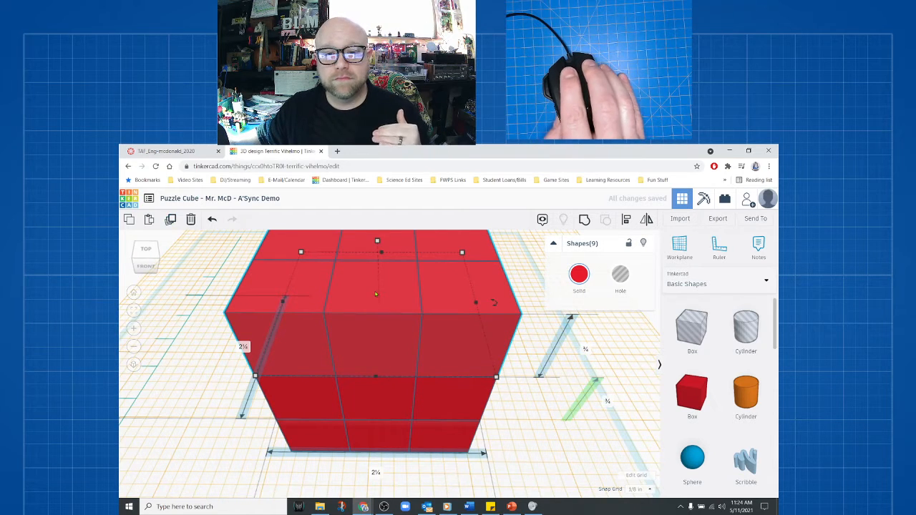
scroll(542, 375, "down", 3)
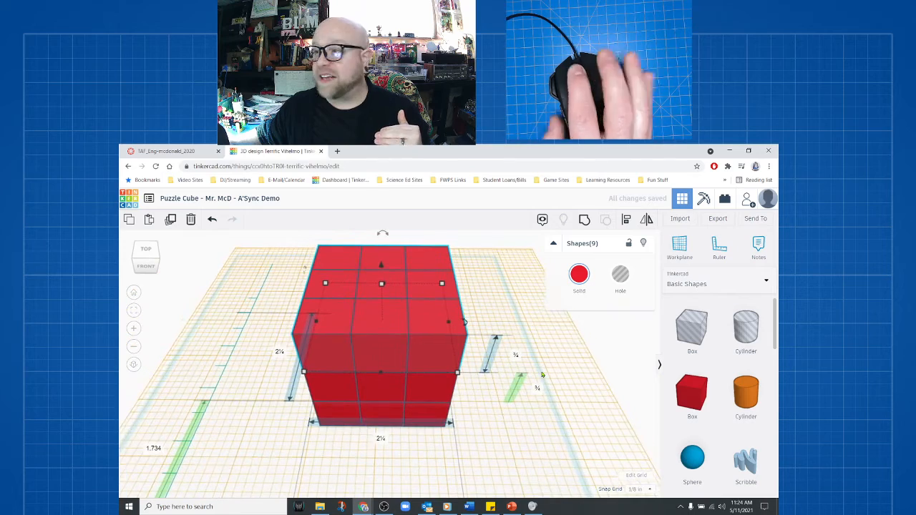
scroll(529, 372, "down", 3)
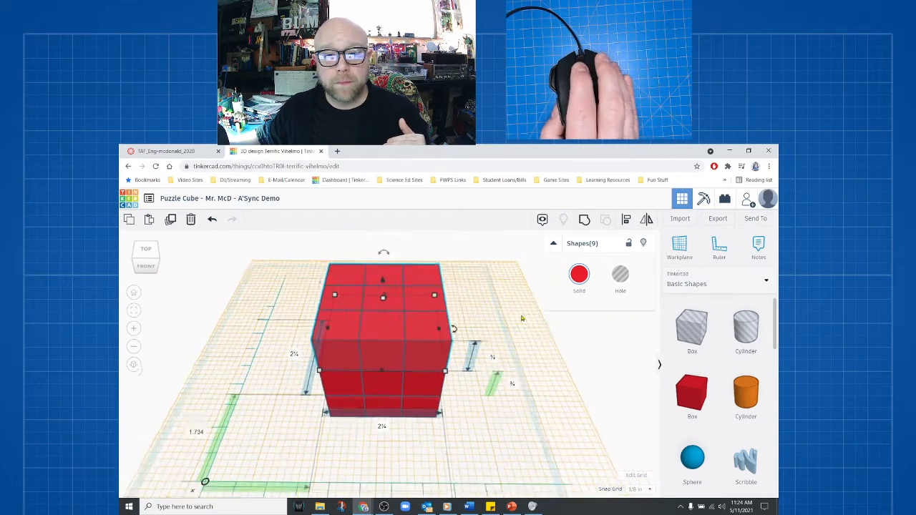
right_click_drag(512, 368, 512, 355)
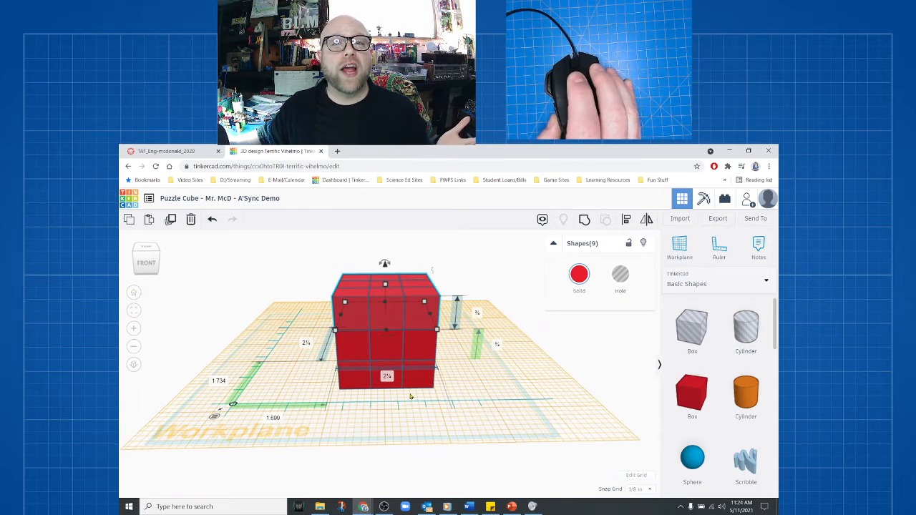
Return the workplane to the original base grid and deselect the top layer
left_click(678, 246)
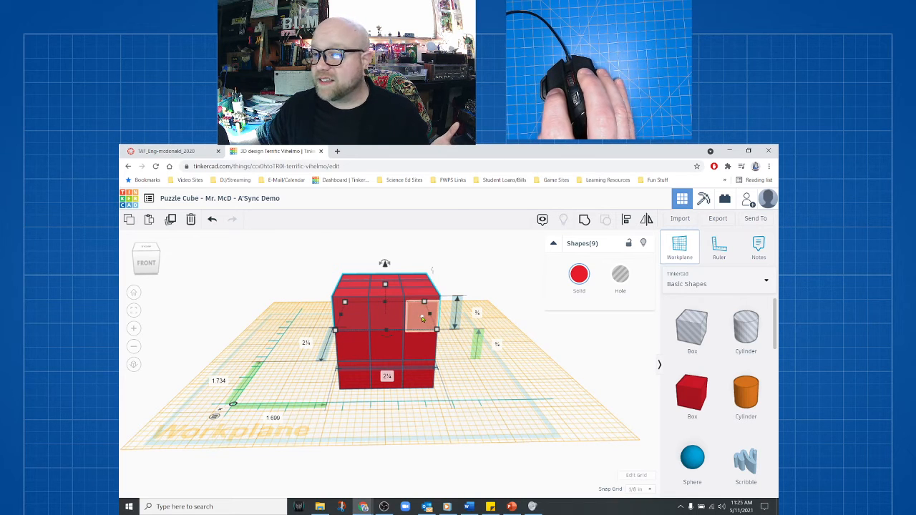
left_click(484, 407)
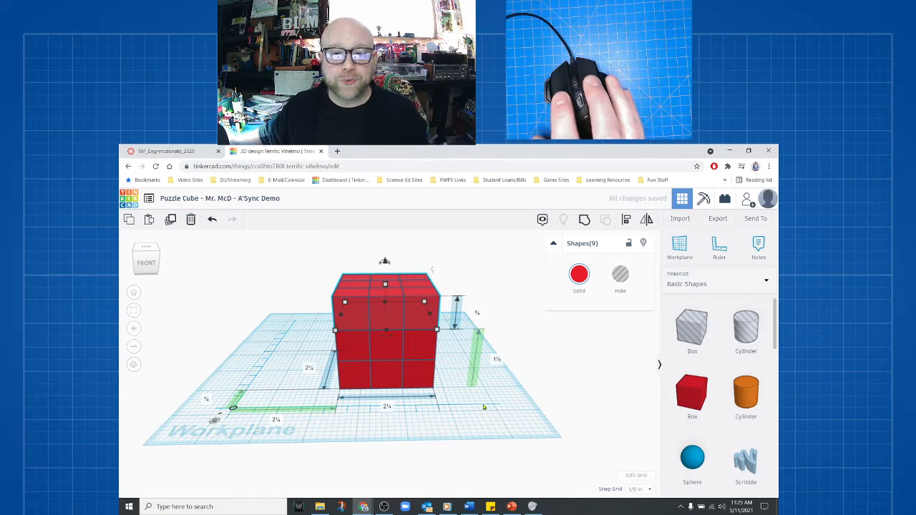
right_click_drag(470, 400, 472, 437)
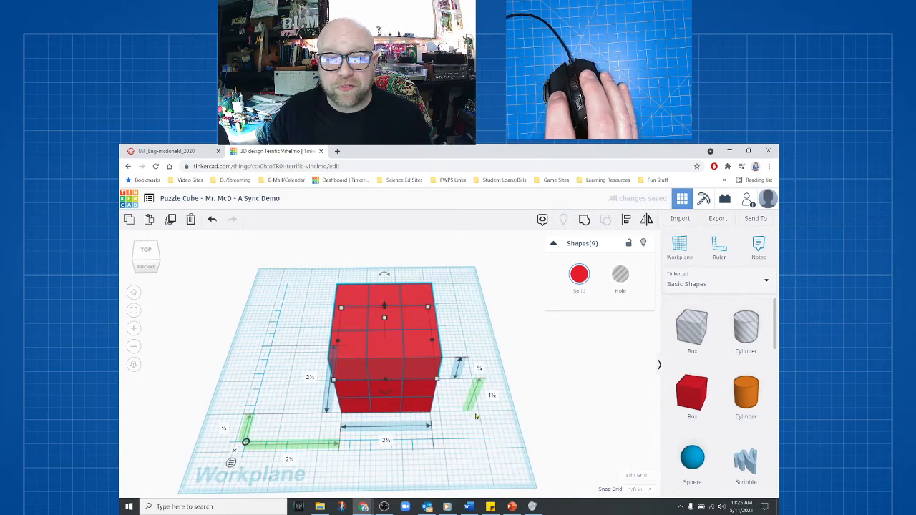
left_click(491, 339)
right_click_drag(365, 485, 371, 438)
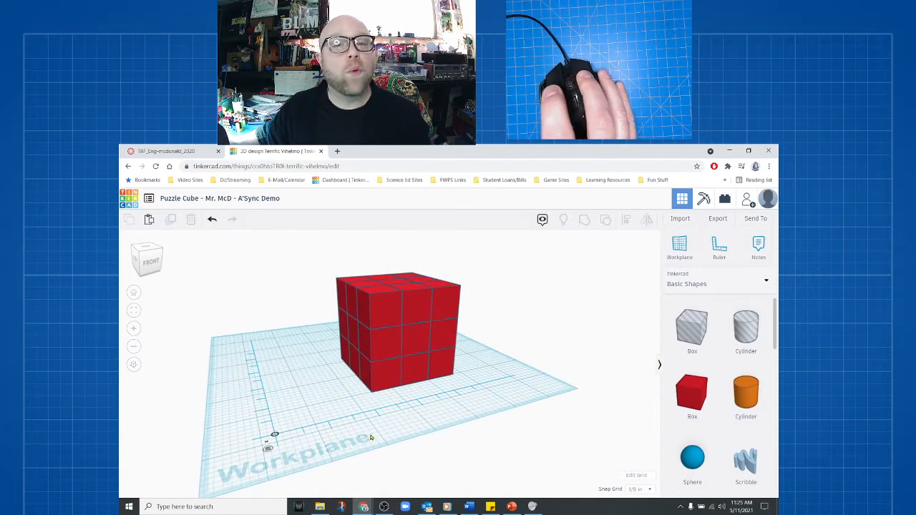
right_click_drag(386, 406, 362, 430)
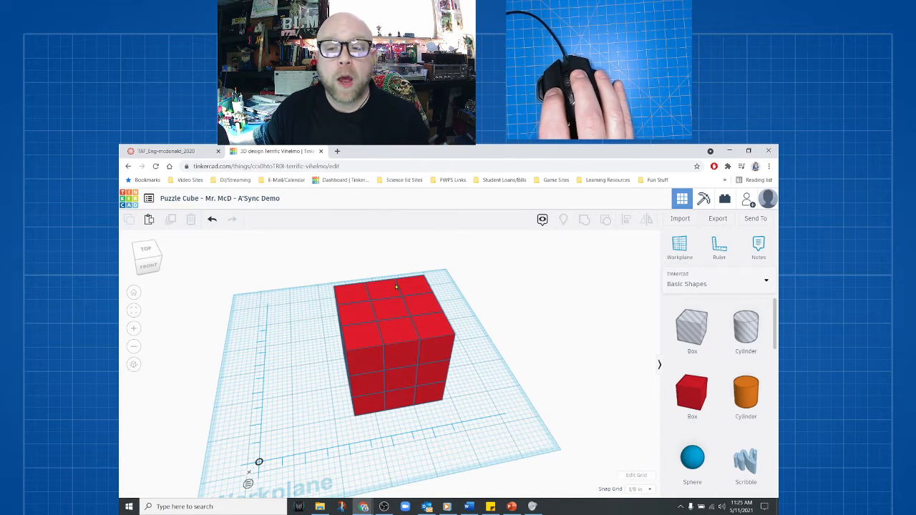
mouse_move(501, 331)
right_mouse_down()
mouse_move(494, 319)
mouse_move(516, 324)
right_mouse_up()
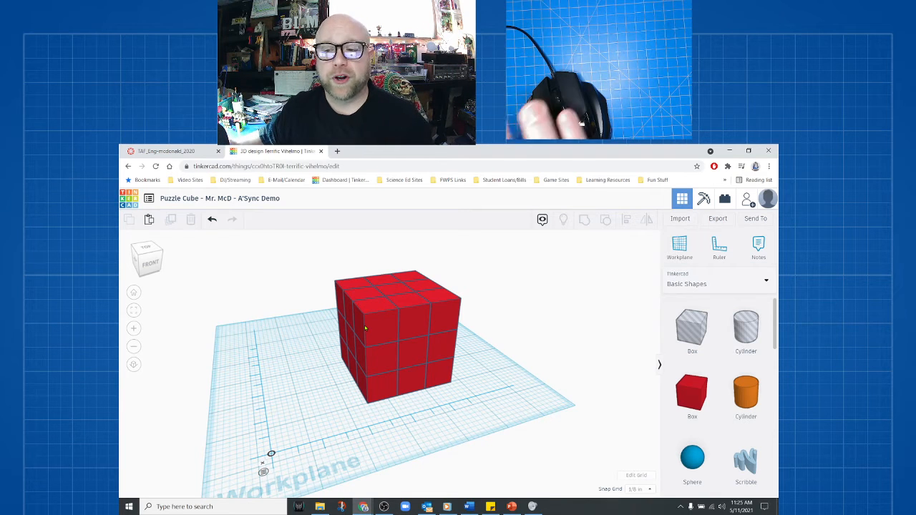
right_click_drag(564, 280, 522, 347)
left_click(164, 151)
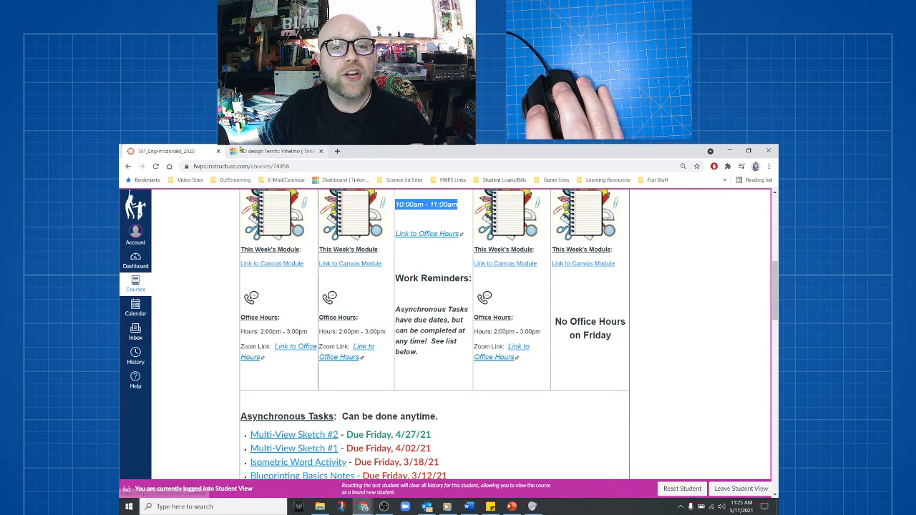
left_click(276, 151)
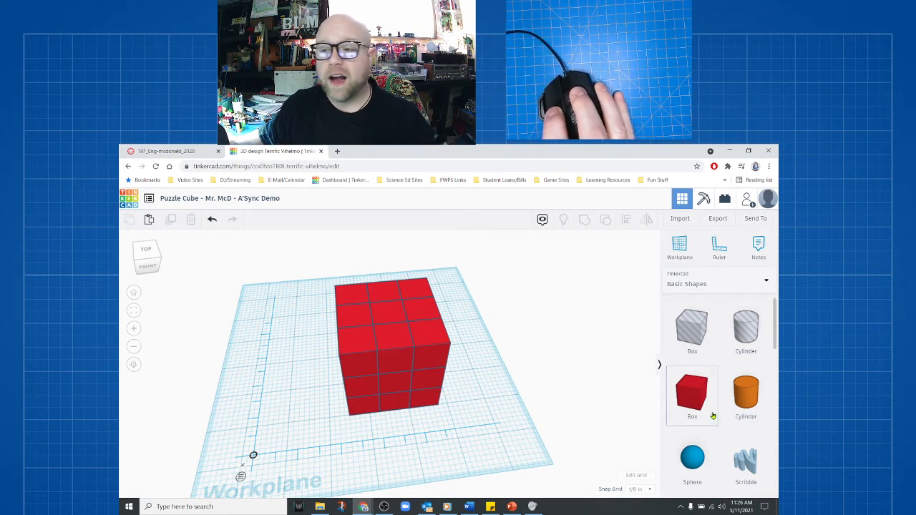